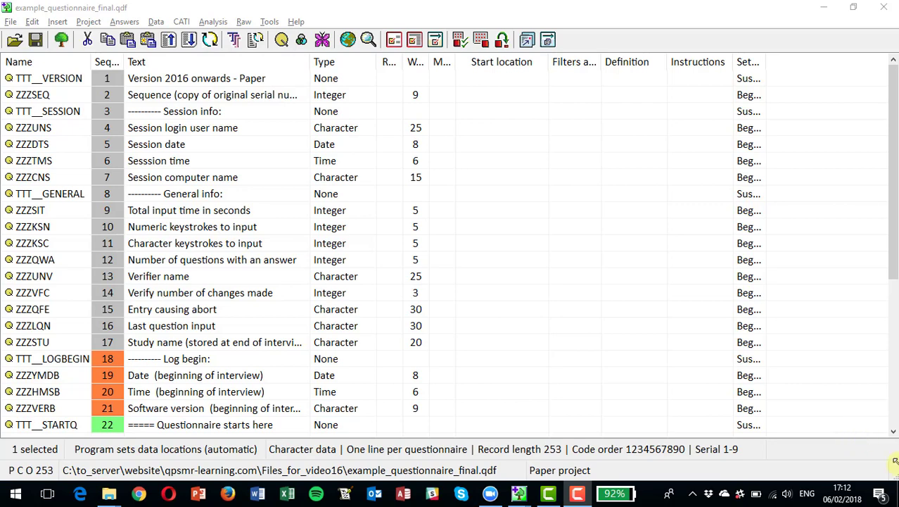
# Review the variable list down to the end and back to the top, then switch to QPSMR Skeleton Paper.qdf
pyautogui.scroll(-5, 895, 399)
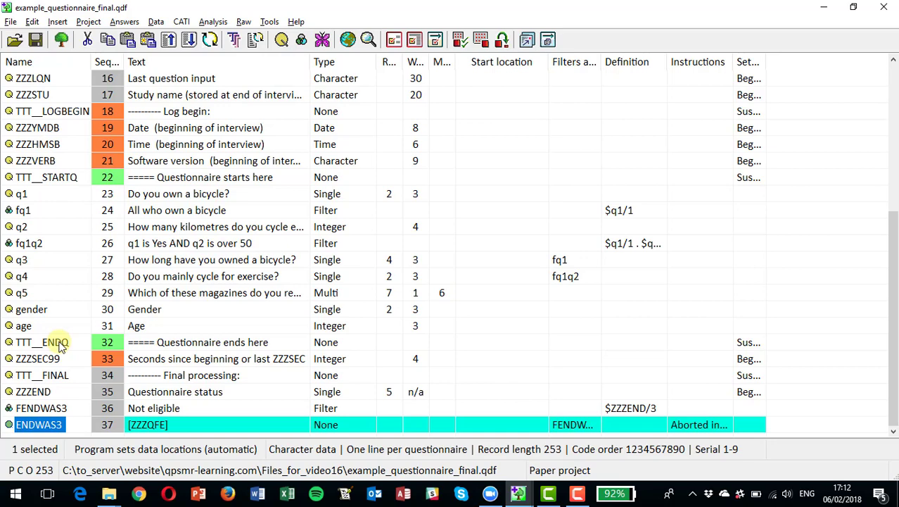
pyautogui.hotkey('ctrl', 'Home')
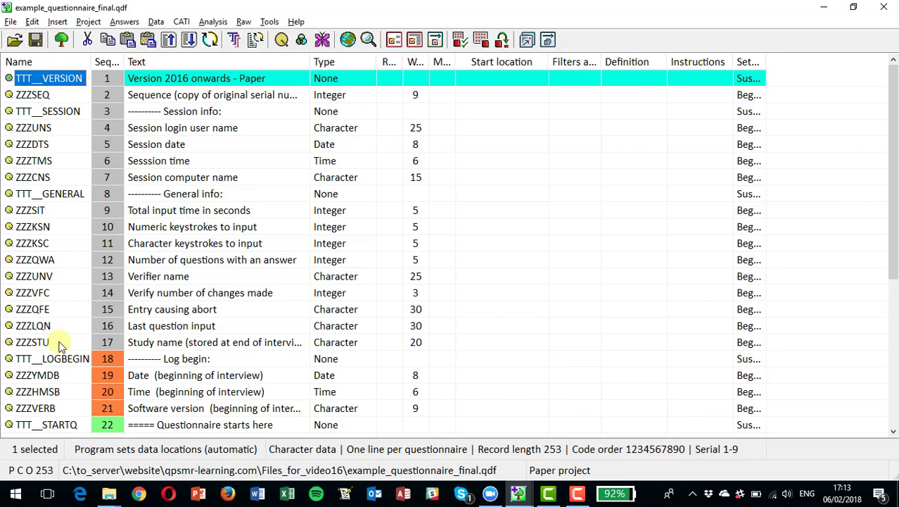
pyautogui.hotkey('alt', 'Tab')
pyautogui.hotkey('alt', 'Tab')
pyautogui.hotkey('alt', 'Tab')
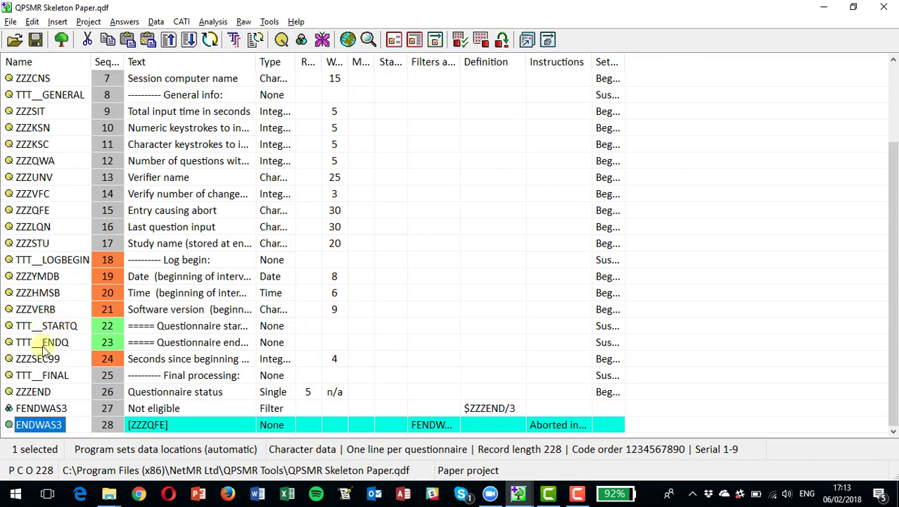
# Bring up the File Explorer window showing the QPSMR Tools folder
pyautogui.click(107, 495)
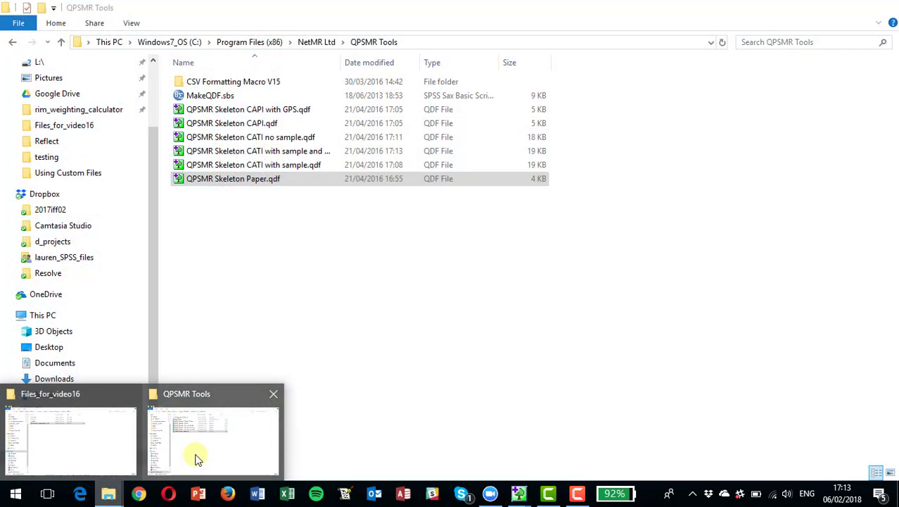
pyautogui.click(197, 459)
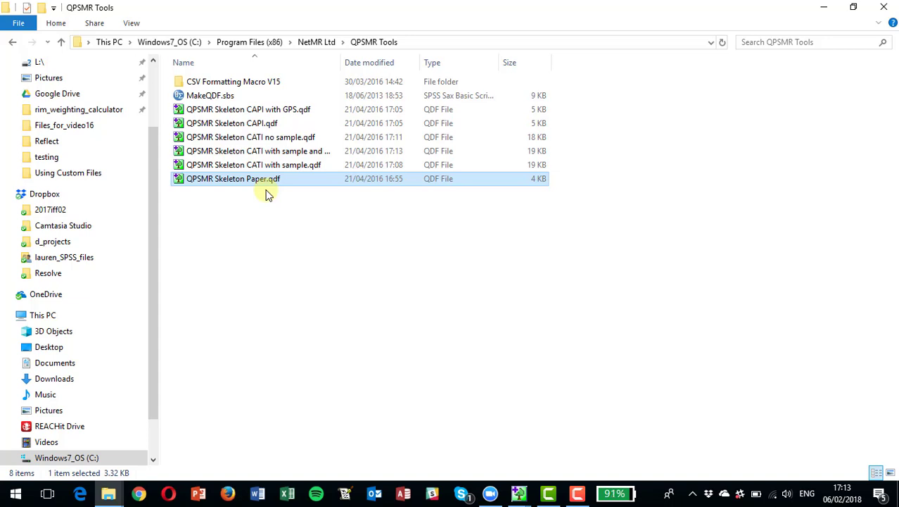
# Switch back to example_questionnaire_final.qdf in QPSMR
pyautogui.hotkey('alt', 'Tab')
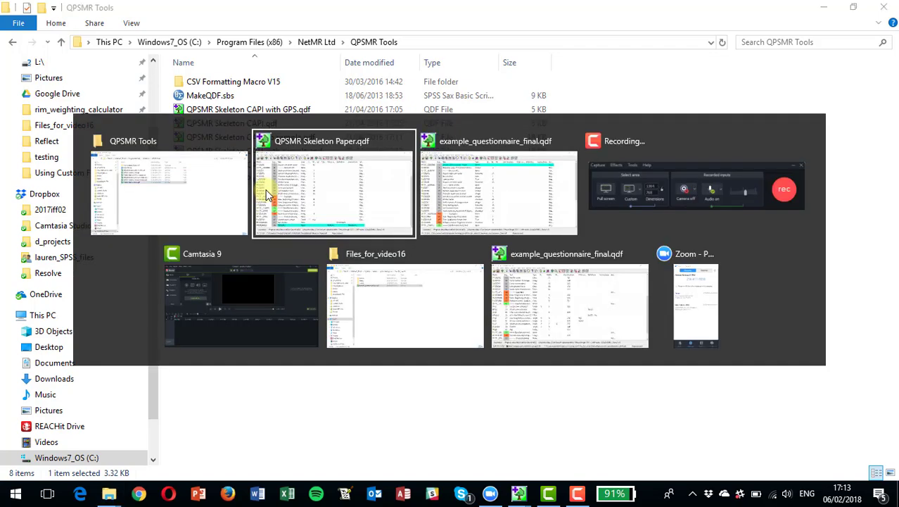
pyautogui.hotkey('alt', 'Tab')
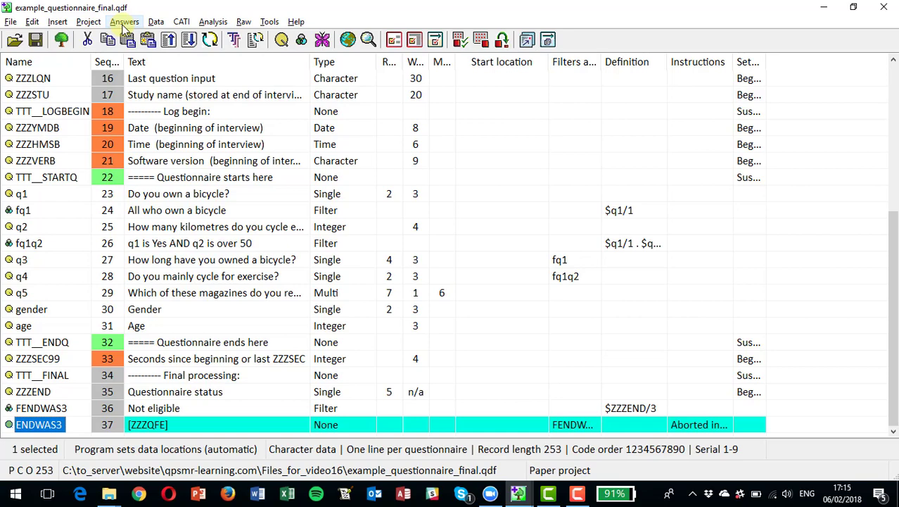
# Start Answers > Make Input File and choose Live data entry in Input Options
pyautogui.click(123, 22)
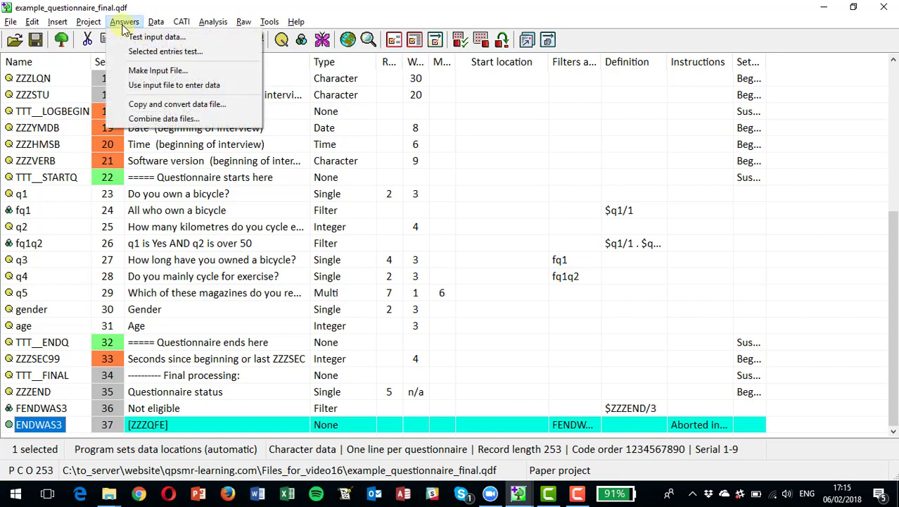
pyautogui.click(138, 71)
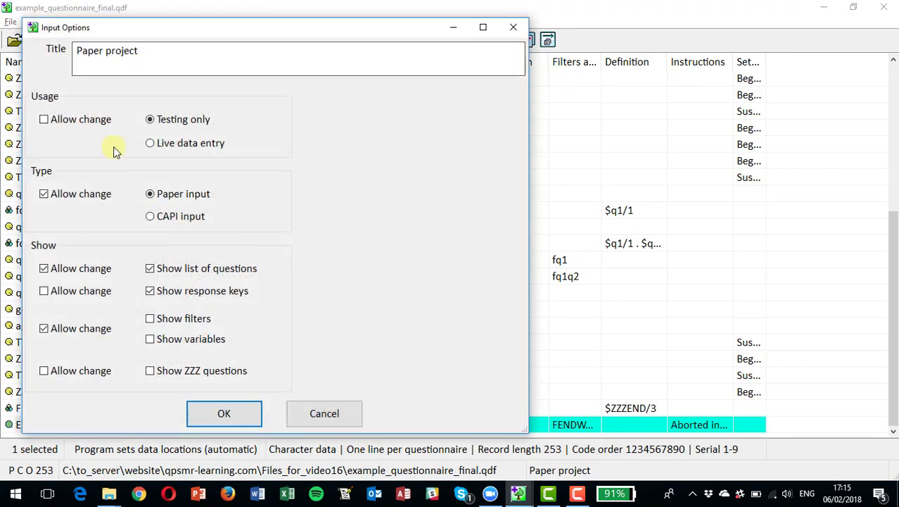
pyautogui.click(150, 144)
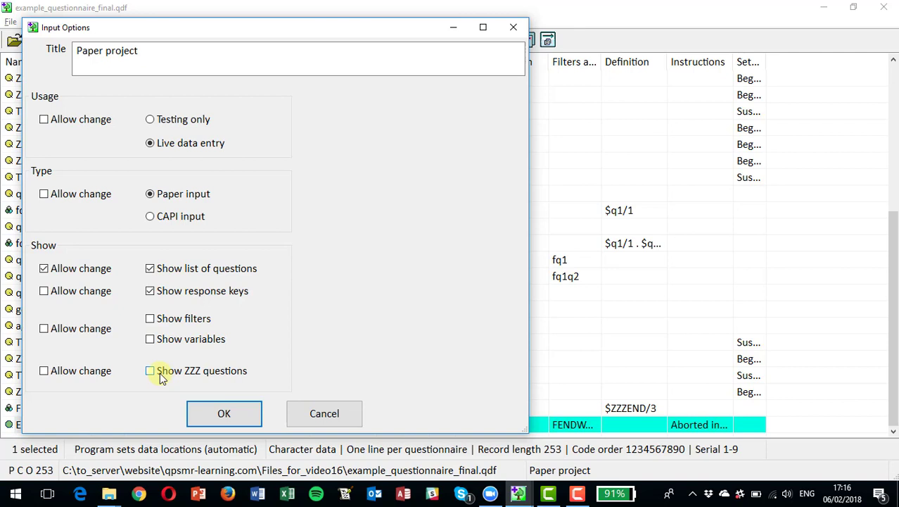
# Save the input file as test_project, confirm using it, and begin input at serial 1
pyautogui.click(212, 413)
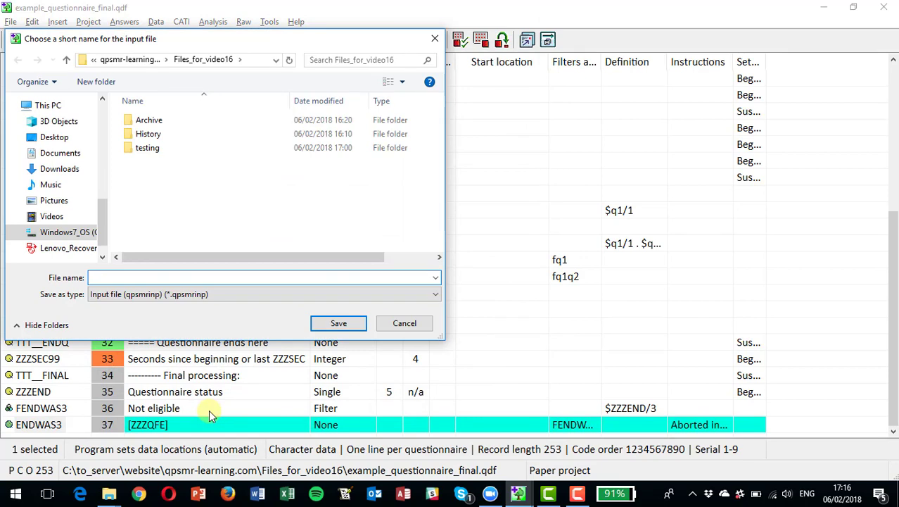
pyautogui.write('test')
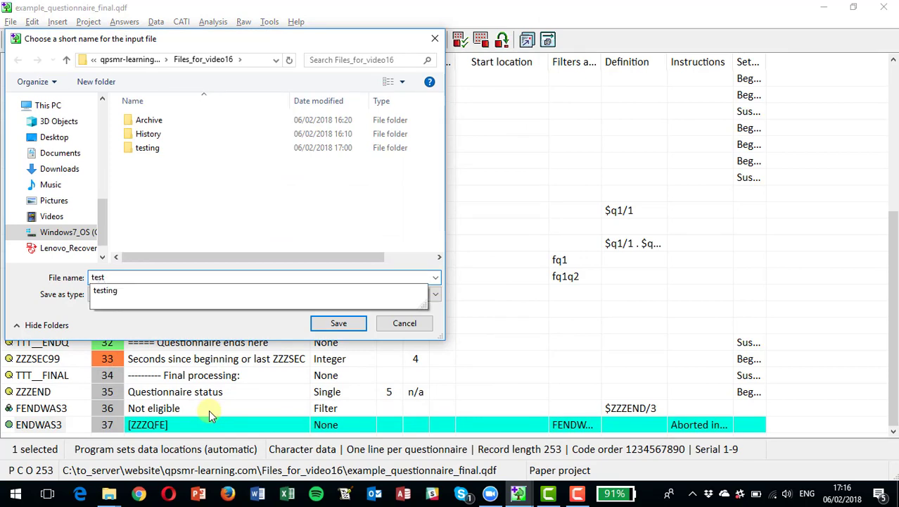
pyautogui.write('_project')
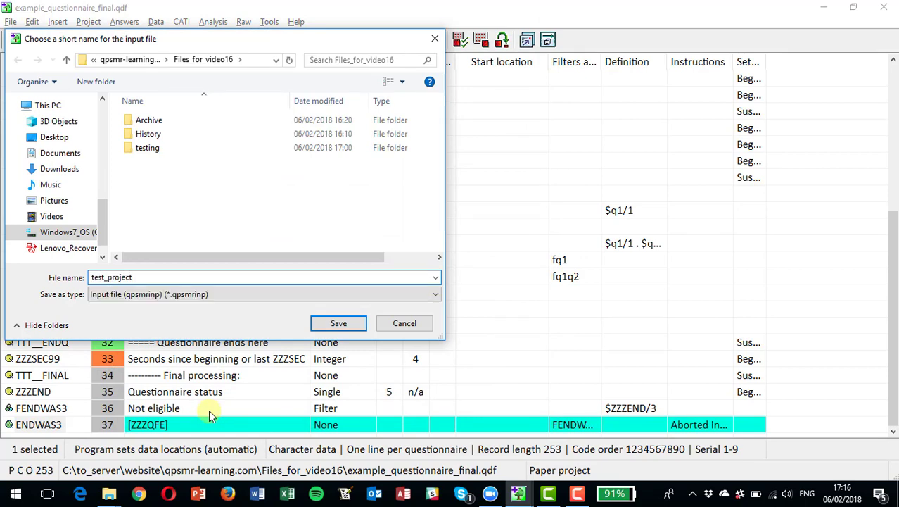
pyautogui.press('Return')
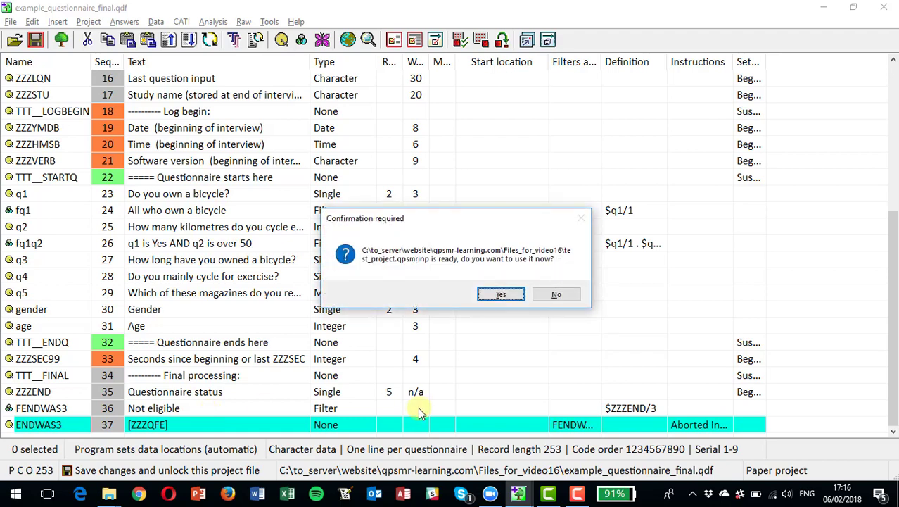
pyautogui.click(500, 296)
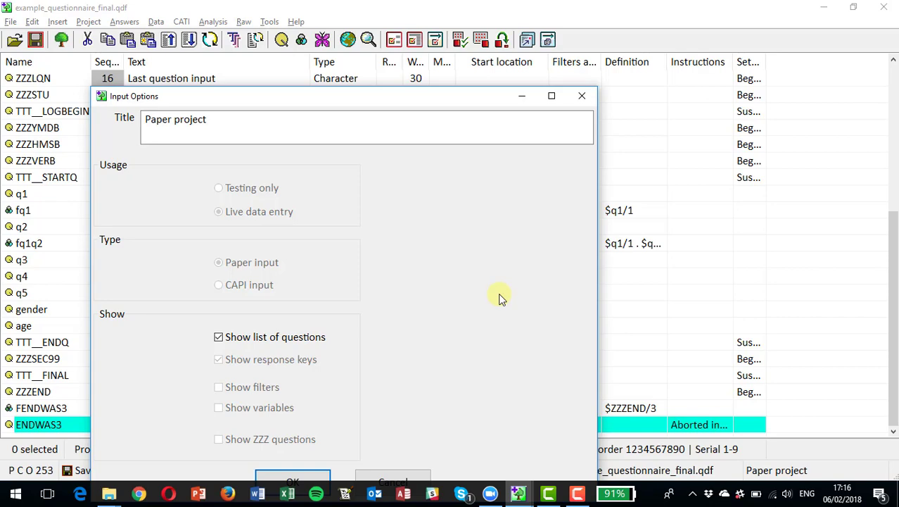
pyautogui.click(291, 478)
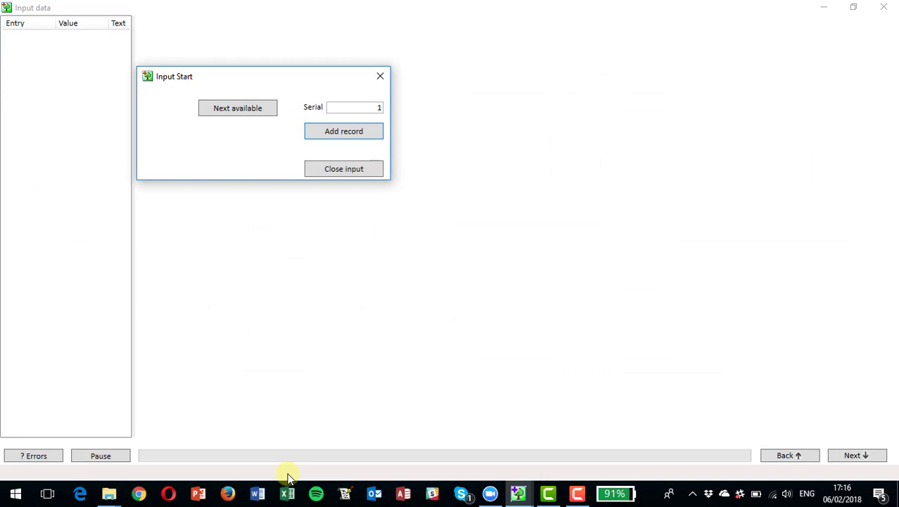
# Add the record for serial 1, then switch back to the questionnaire definition grid
pyautogui.press('Return')
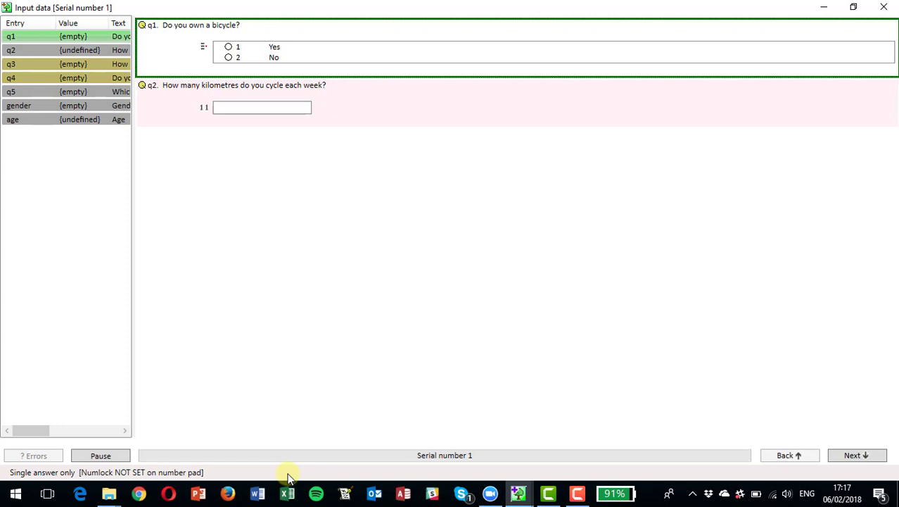
pyautogui.hotkey('alt', 'Tab')
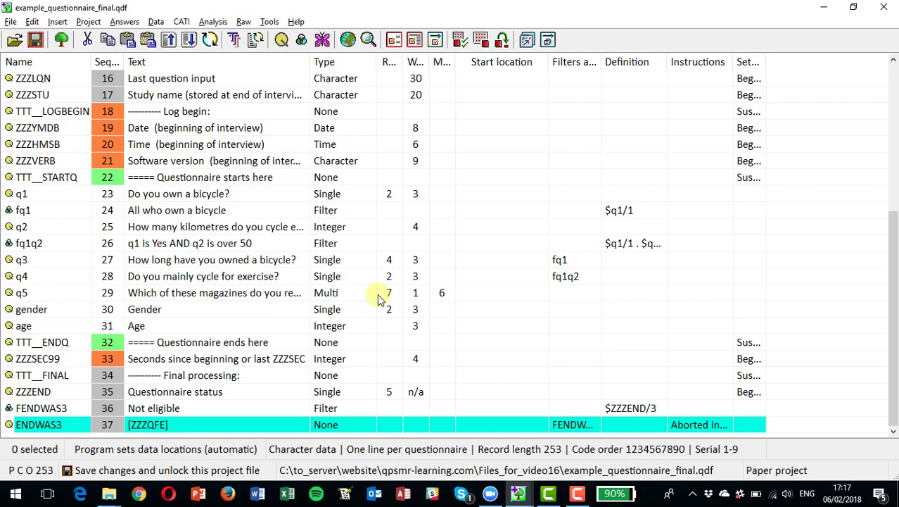
# In serial 1, answer Yes for q1 and enter 100 kilometres for q2
pyautogui.hotkey('alt', 'Tab')
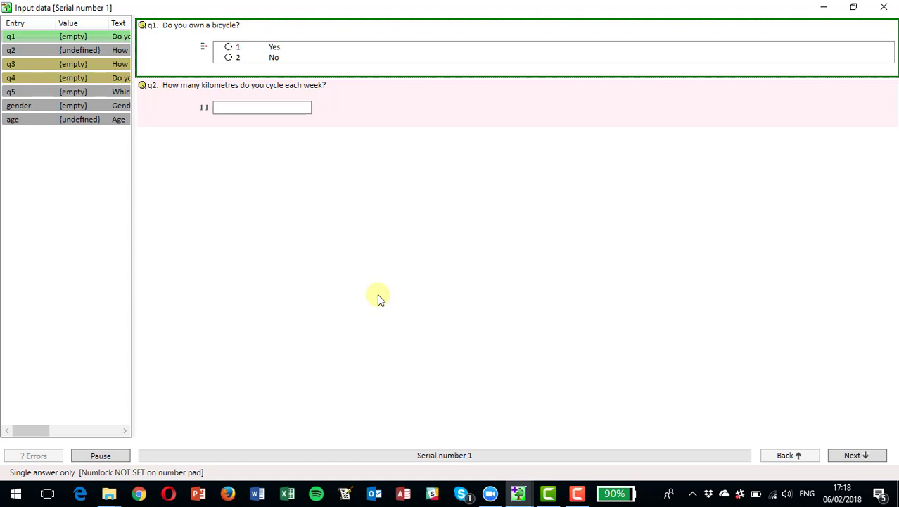
pyautogui.press('1')
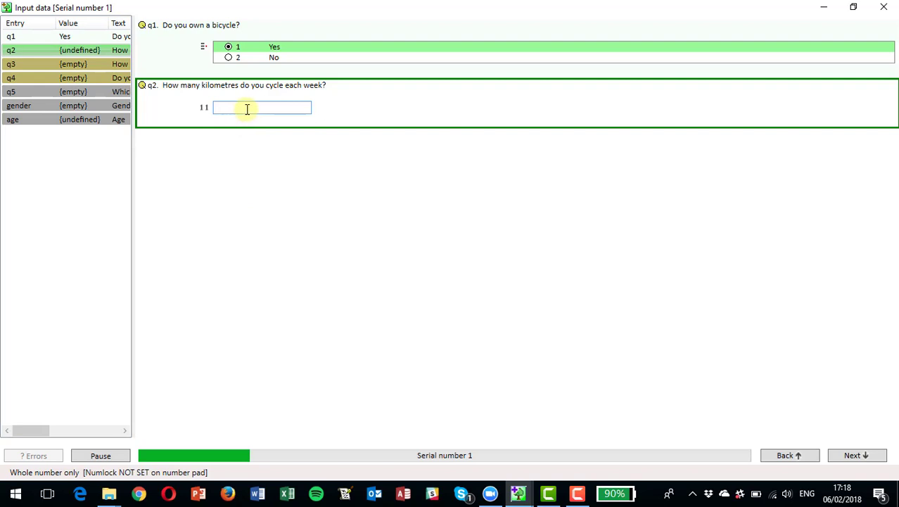
pyautogui.write('100')
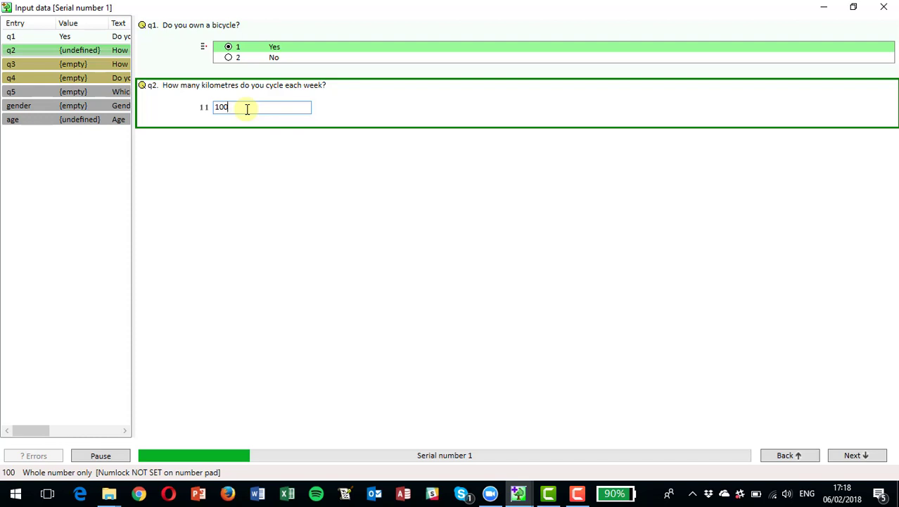
pyautogui.press('BackSpace')
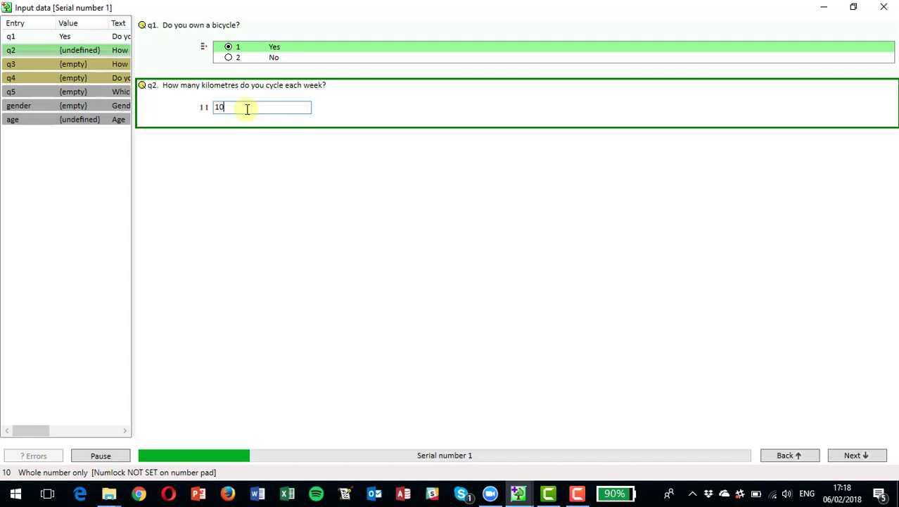
pyautogui.write('0')
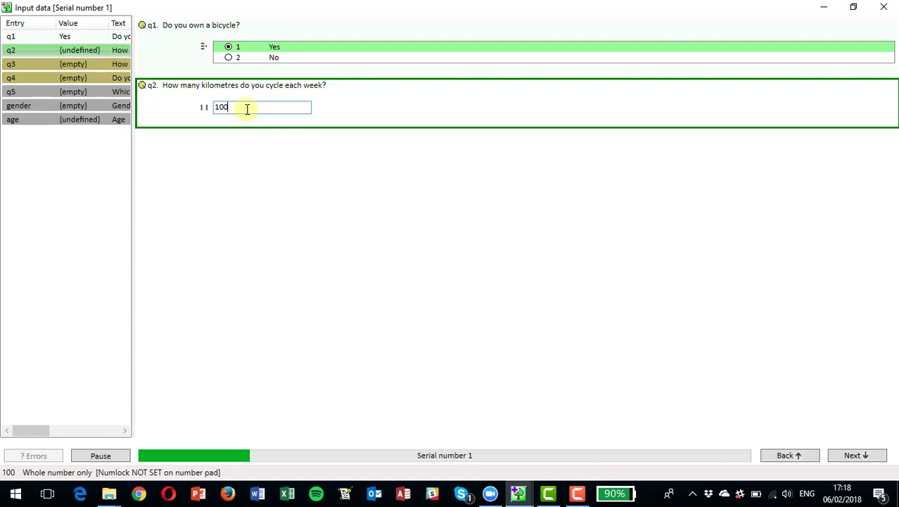
pyautogui.press('Return')
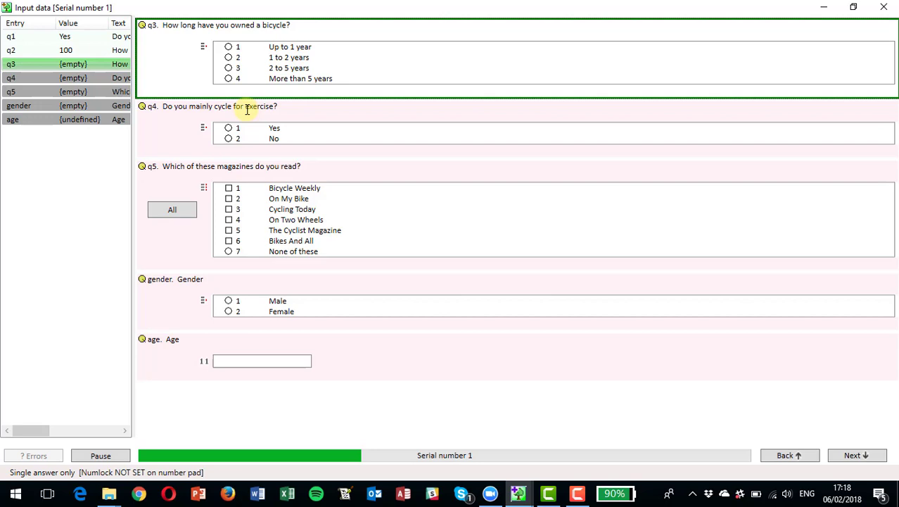
# Answer q3 with 1 to 2 years, q4 Yes for exercise, and q5 Cycling Today
pyautogui.press('2')
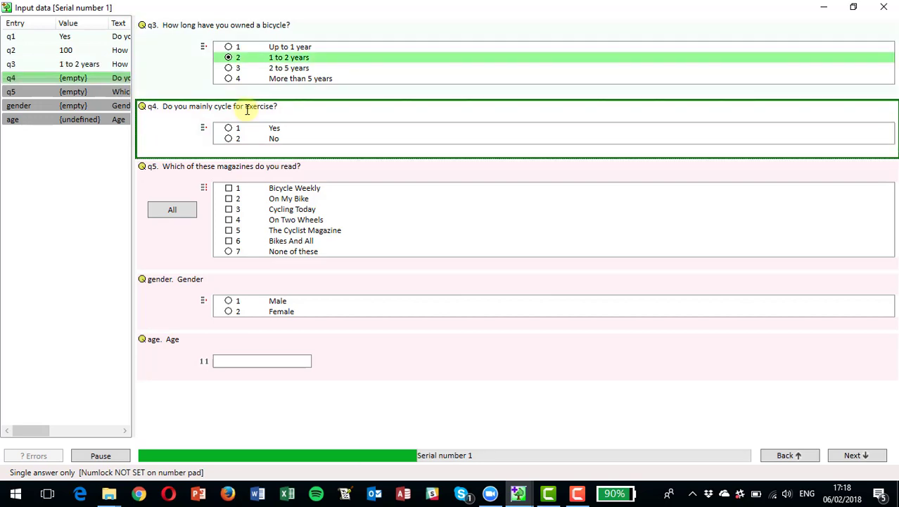
pyautogui.press('1')
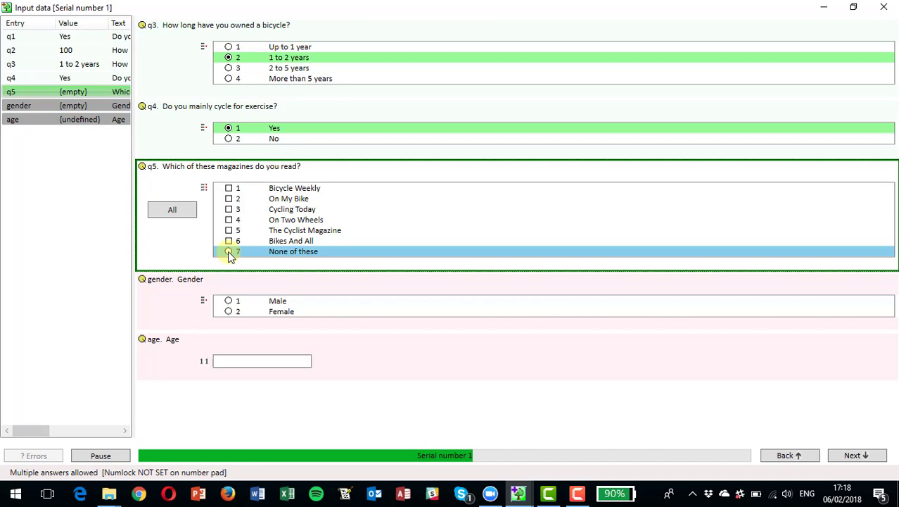
pyautogui.press('3')
pyautogui.press('Return')
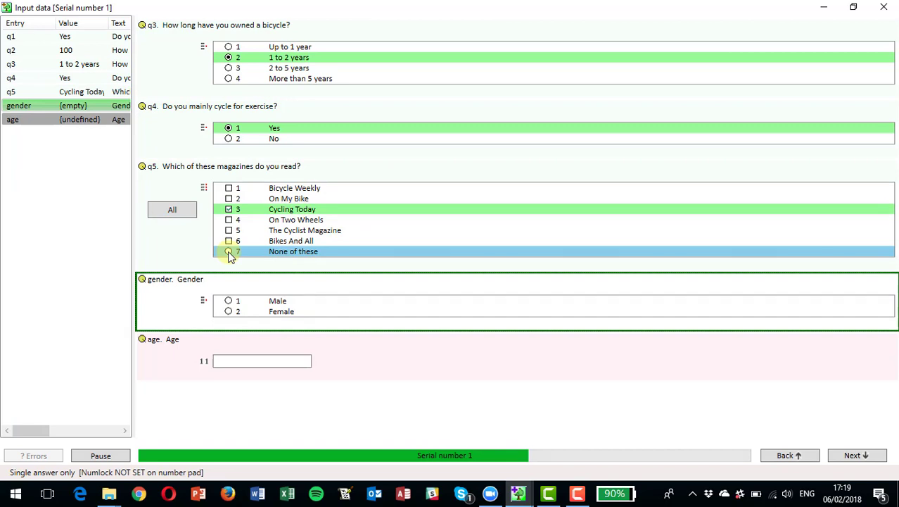
# Set gender to Female and age to 25 to finish the first record
pyautogui.press('Return')
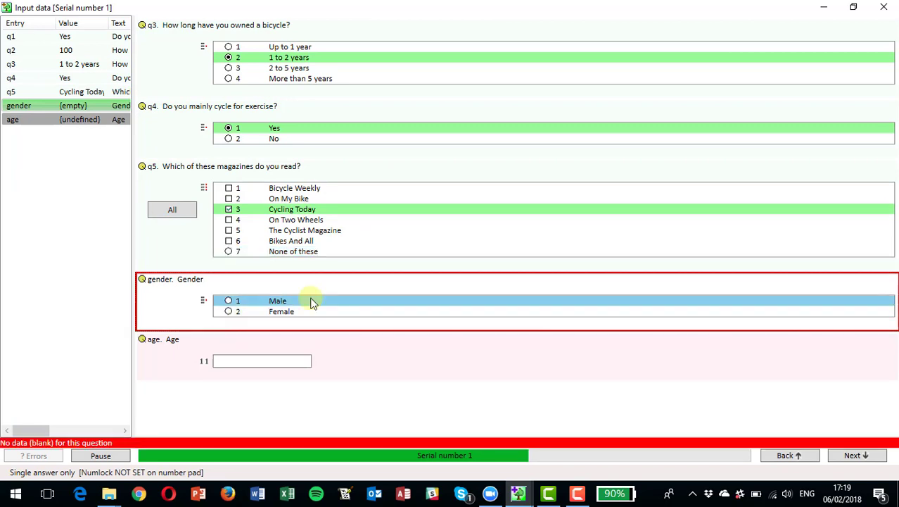
pyautogui.press('2')
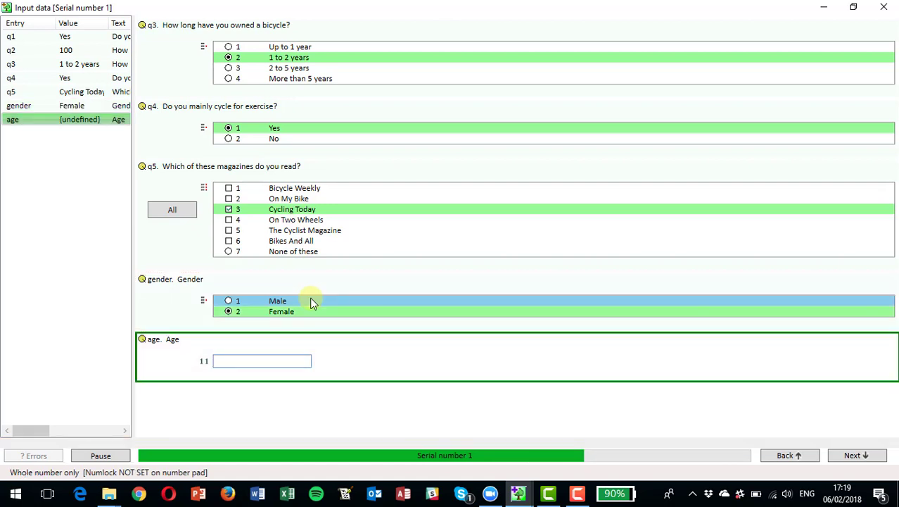
pyautogui.write('25')
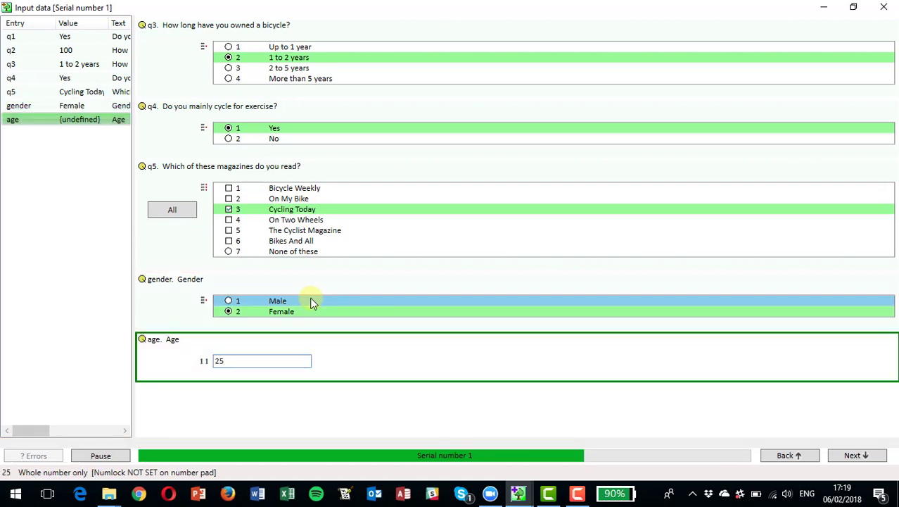
pyautogui.press('Return')
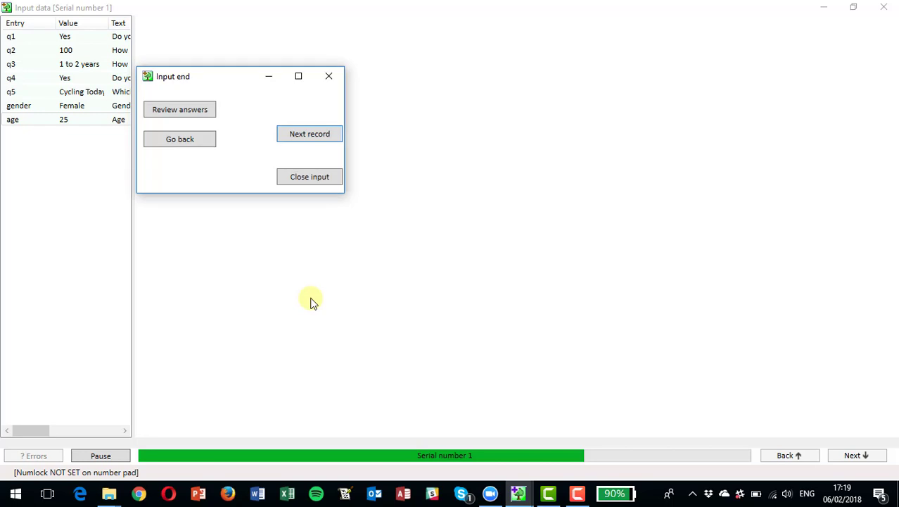
# Start serial 2 with Yes for q1, 30 kilometres, and 1 to 2 years owned
pyautogui.press('Return')
pyautogui.press('Return')
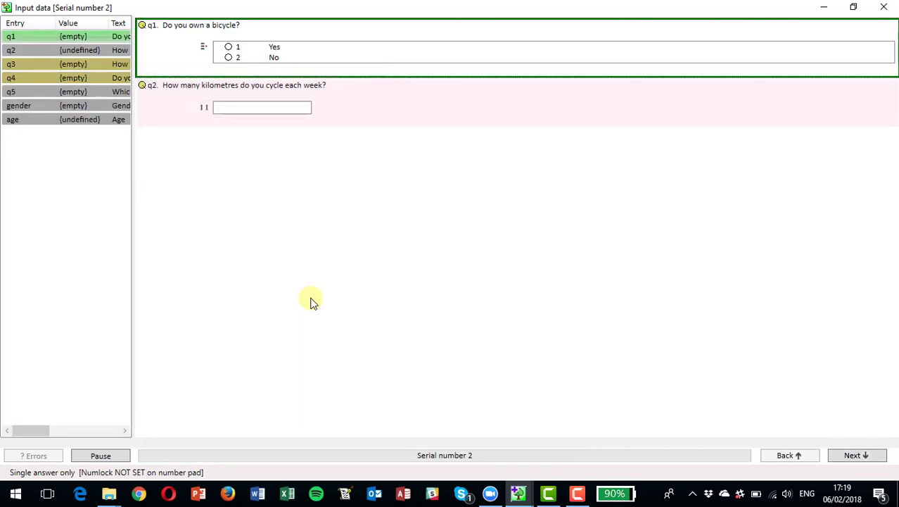
pyautogui.press('1')
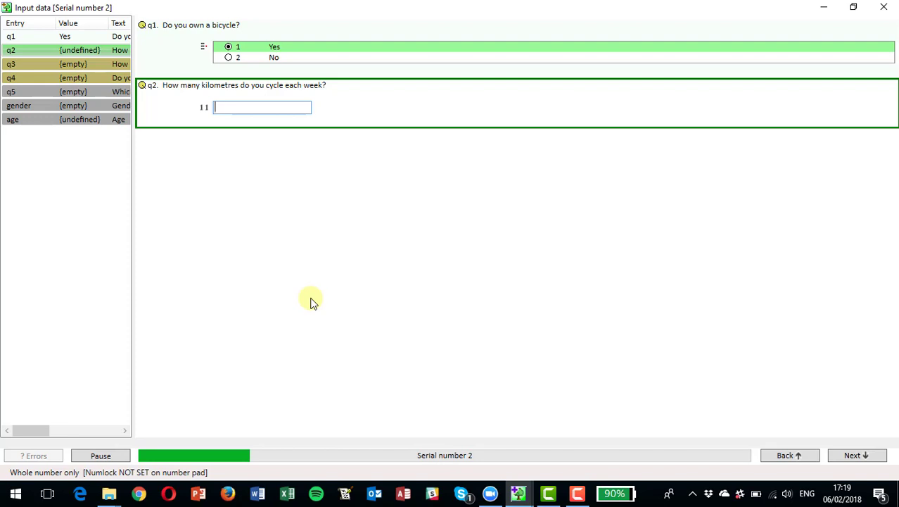
pyautogui.write('30')
pyautogui.press('Return')
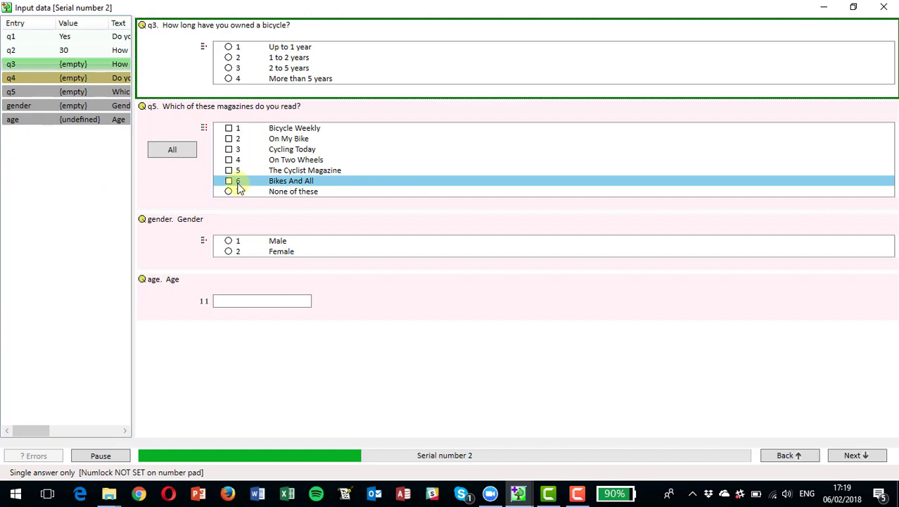
pyautogui.press('2')
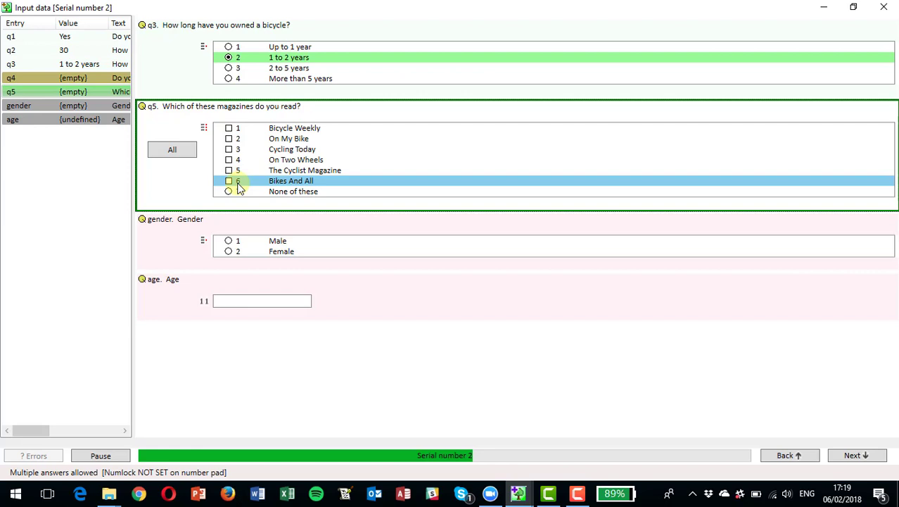
# Tick magazines 1, 2 and 4, set Male and age 40, and finish record 2
pyautogui.write('1')
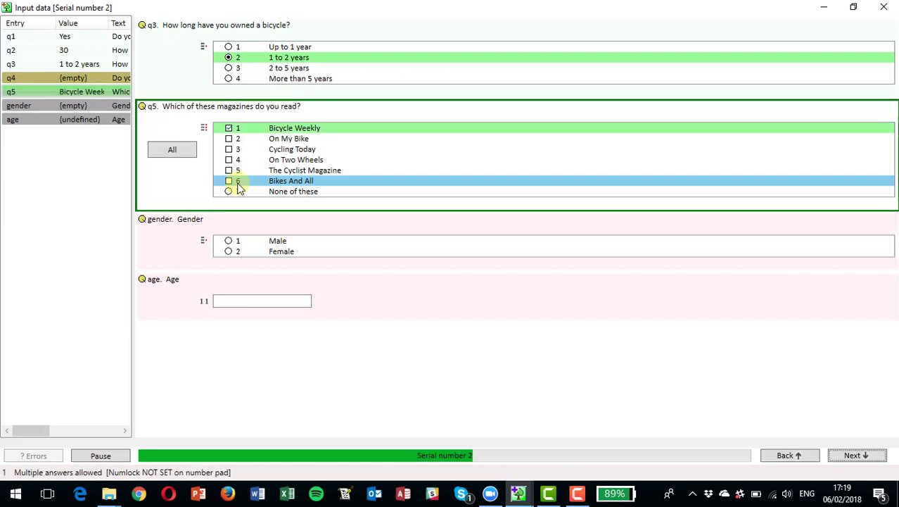
pyautogui.write(' 2 4')
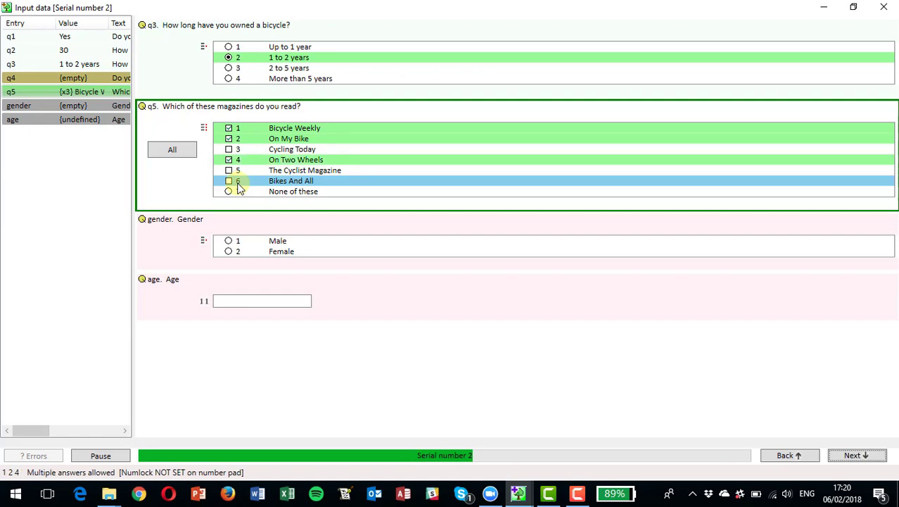
pyautogui.press('Return')
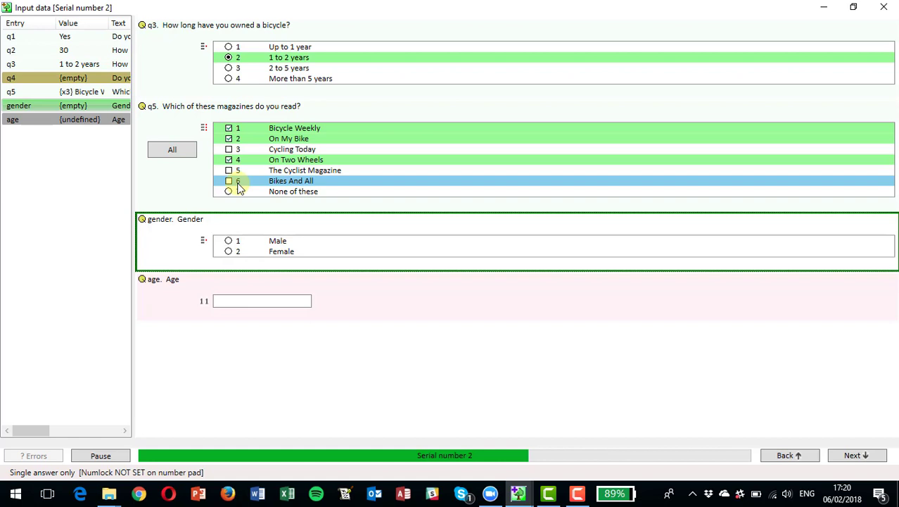
pyautogui.press('1')
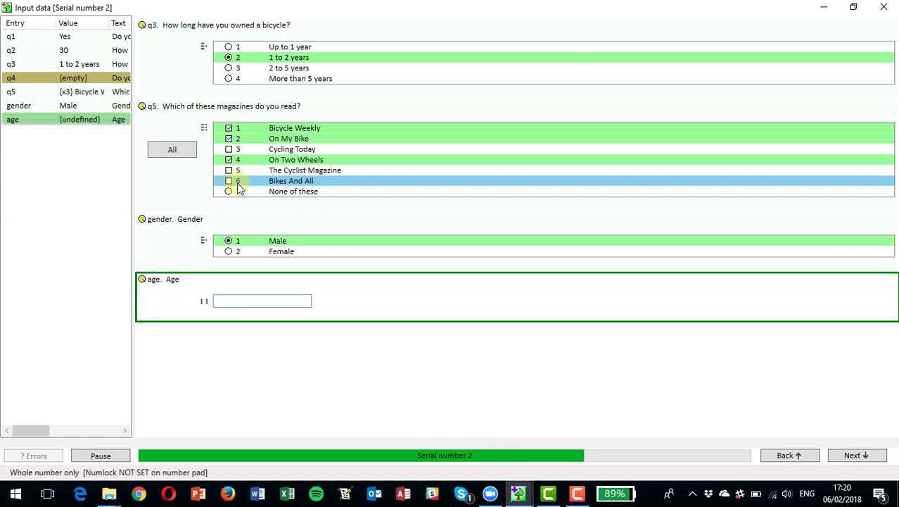
pyautogui.write('40')
pyautogui.press('Return')
pyautogui.press('Return')
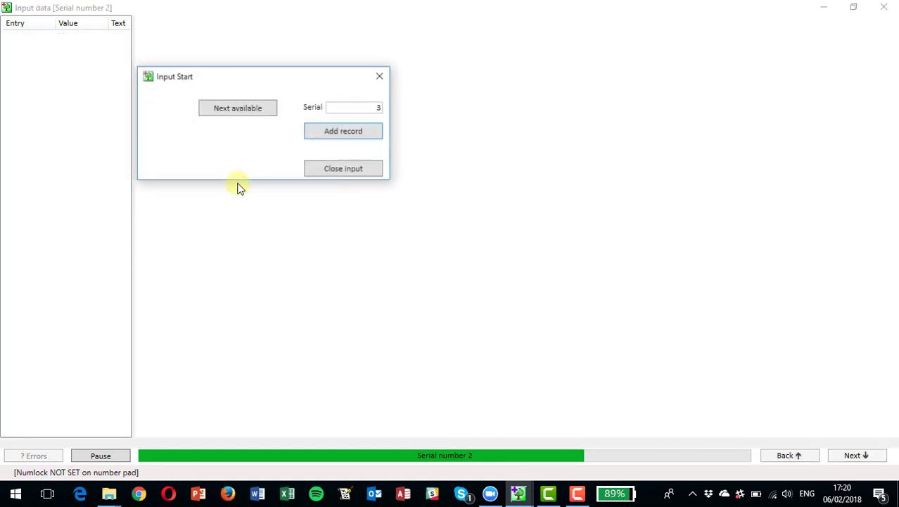
pyautogui.press('Return')
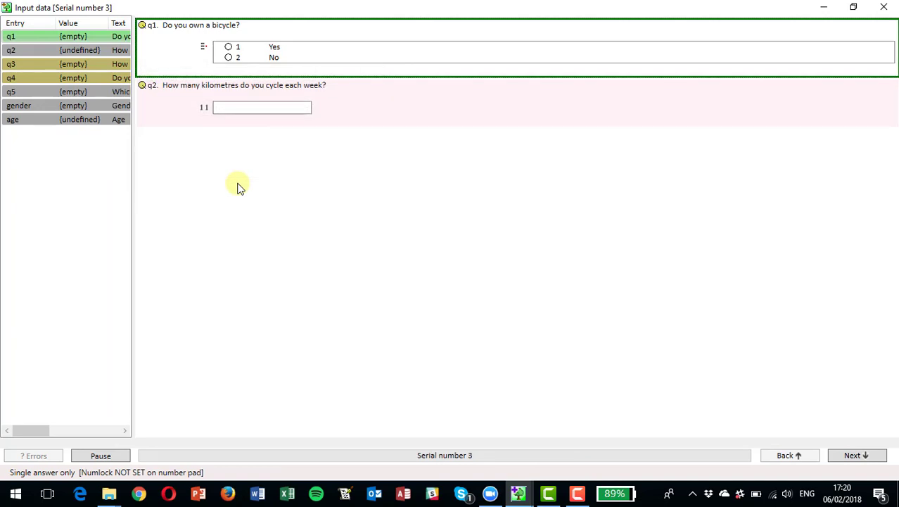
# For serial 3 enter No and 10 kilometres, tick On Two Wheels, then add None of these
pyautogui.write('210')
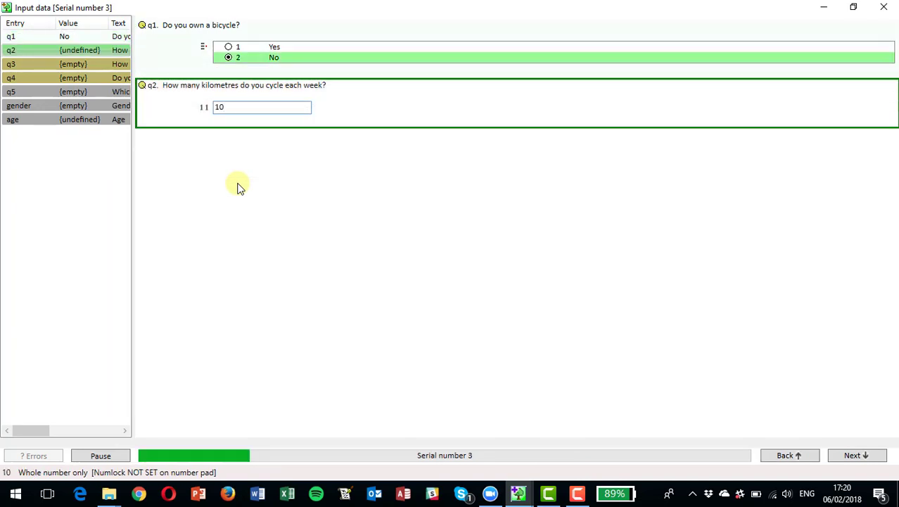
pyautogui.press('Return')
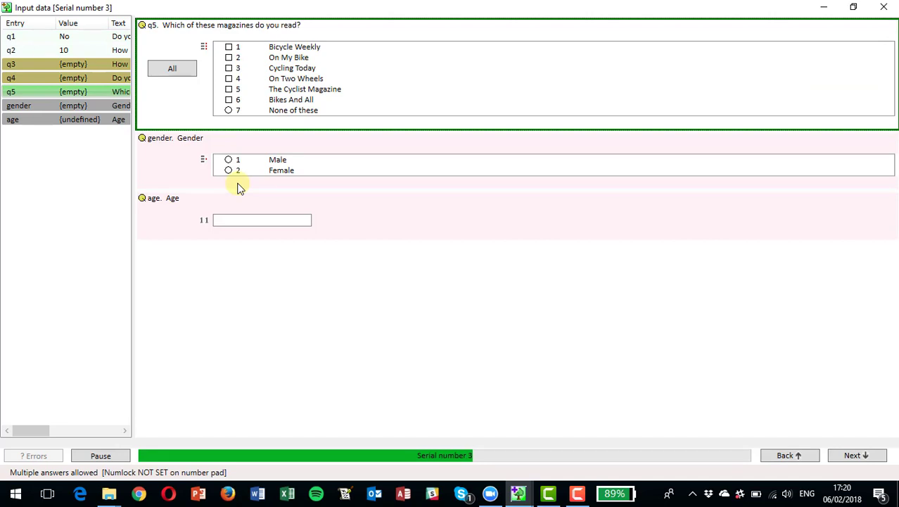
pyautogui.press('4')
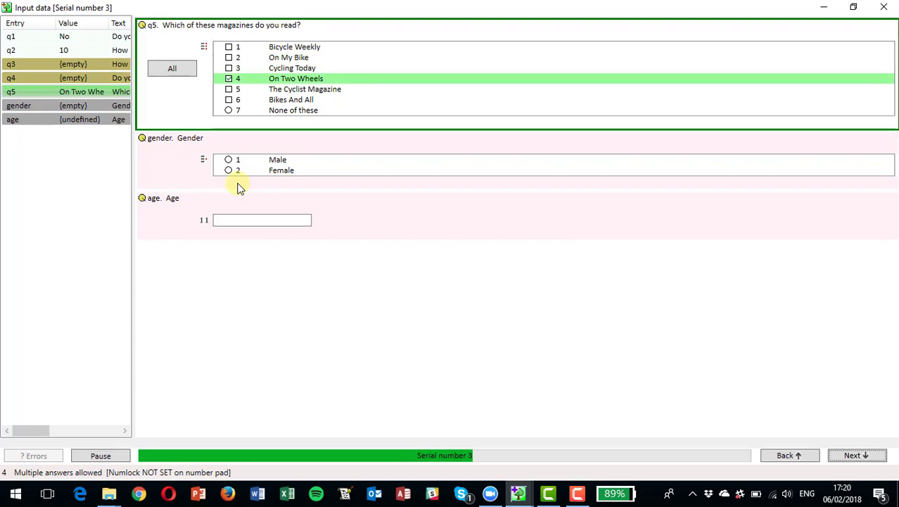
pyautogui.press('7')
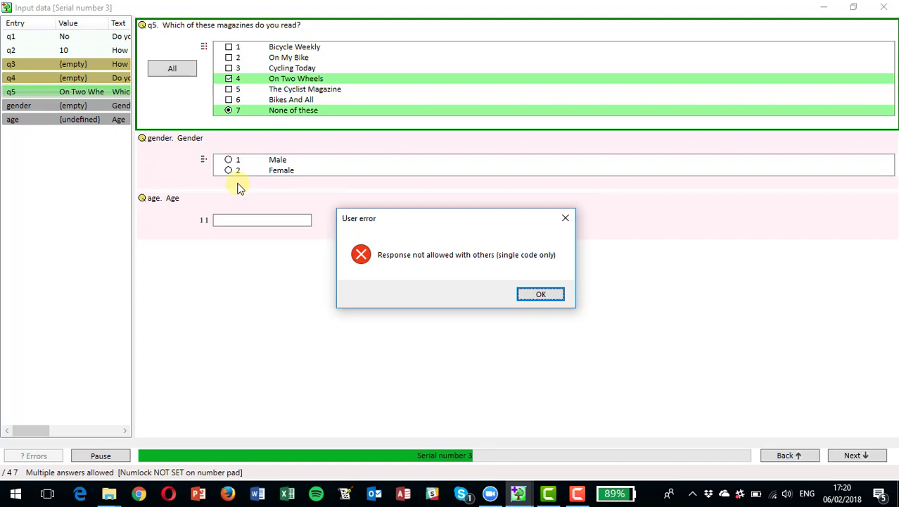
# Add The Cyclist Magazine to q5, answer Male and age 33 to complete record 3
pyautogui.press('Return')
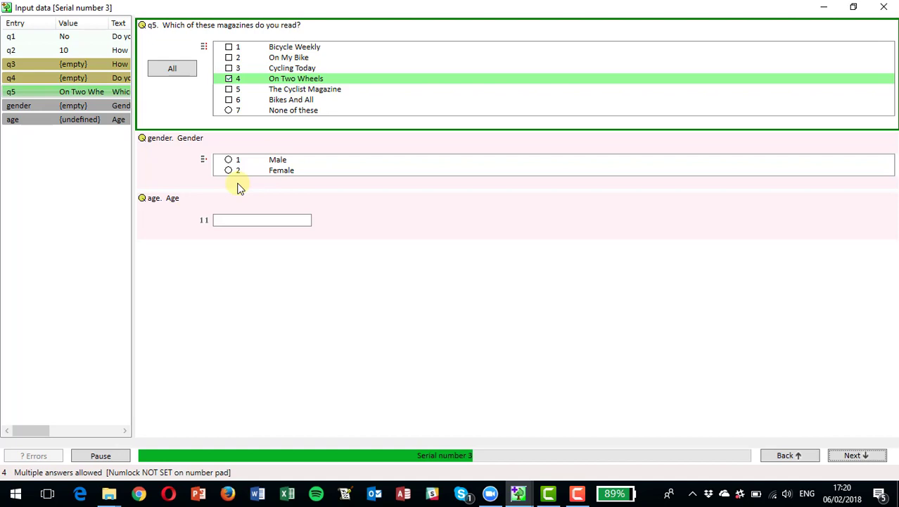
pyautogui.click(227, 91)
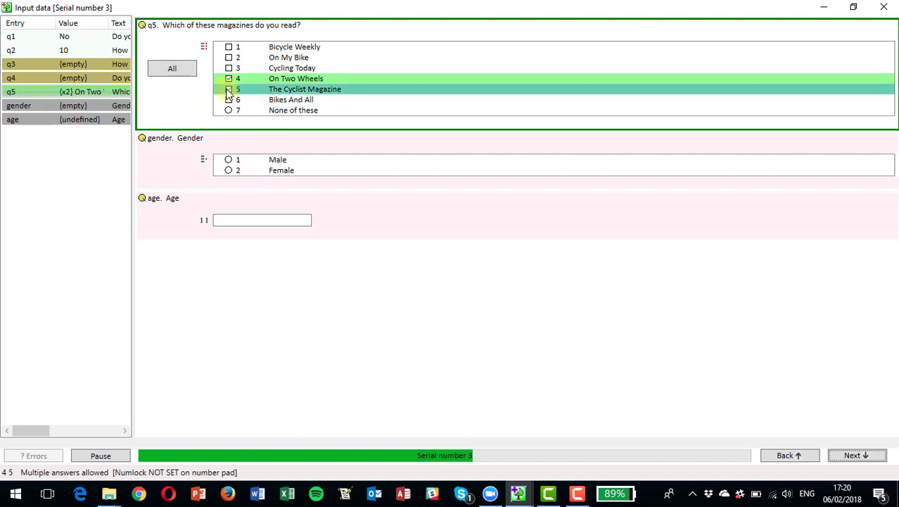
pyautogui.click(229, 160)
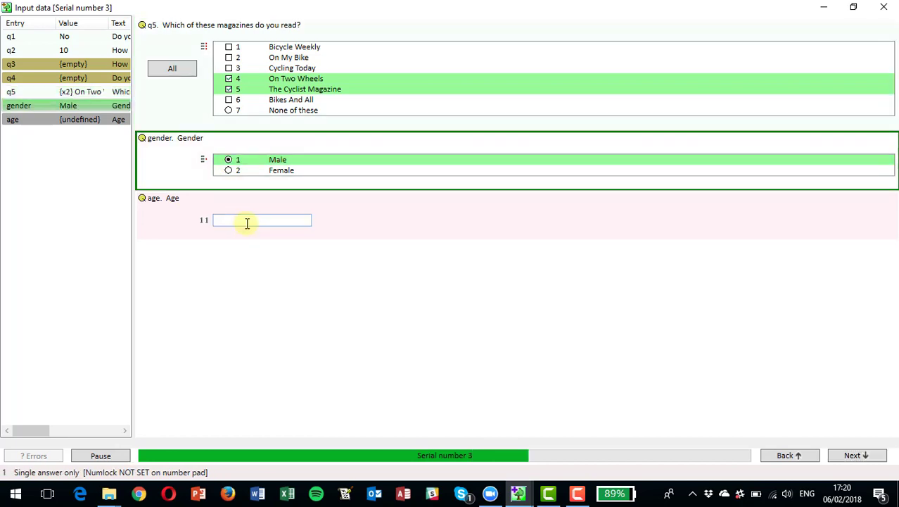
pyautogui.click(242, 221)
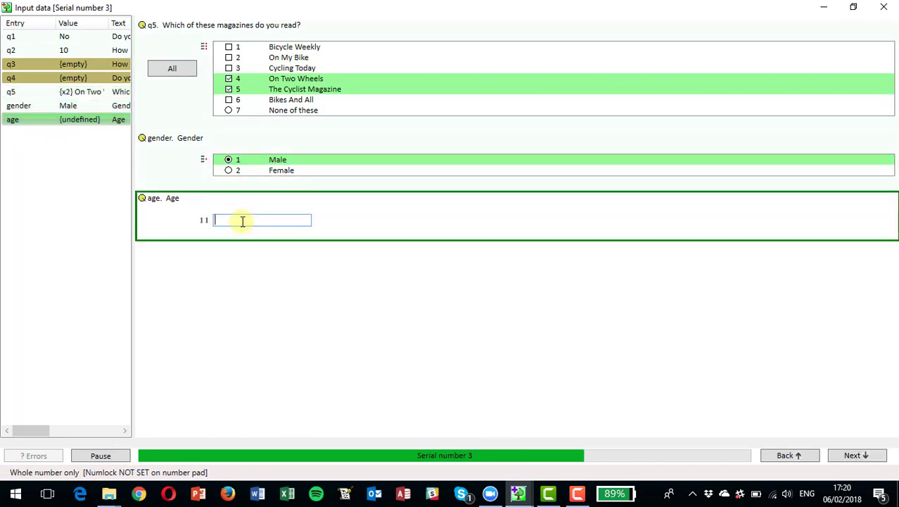
pyautogui.write('33')
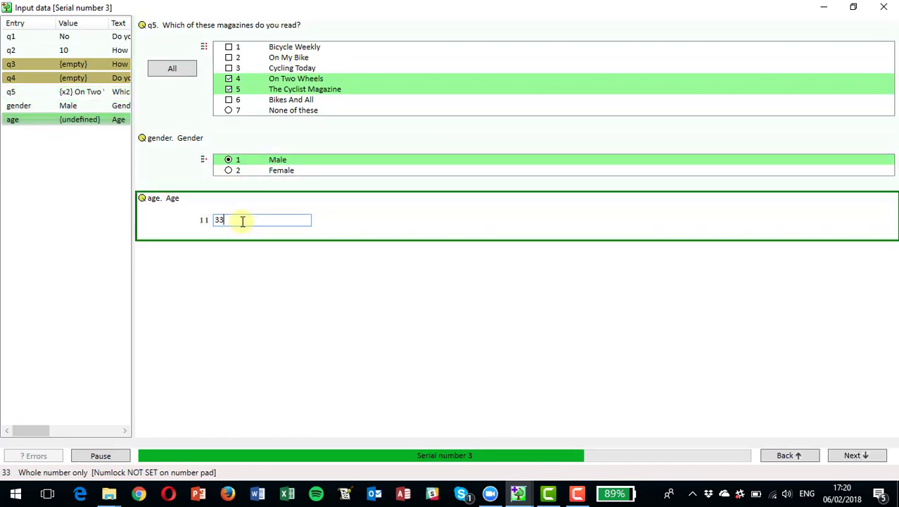
pyautogui.press('Return')
pyautogui.press('Return')
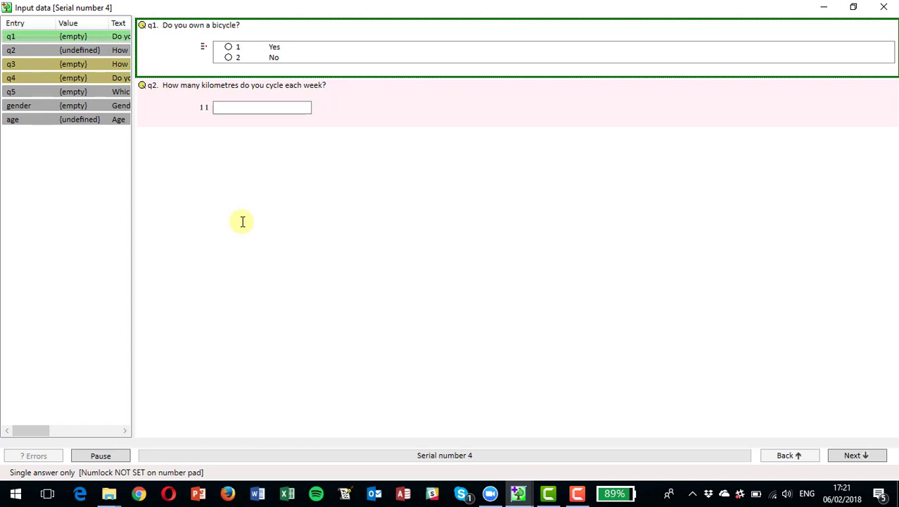
# Answer Yes to owning a bicycle and enter 20 kilometres per week, correcting the mistyped 200
pyautogui.press('1')
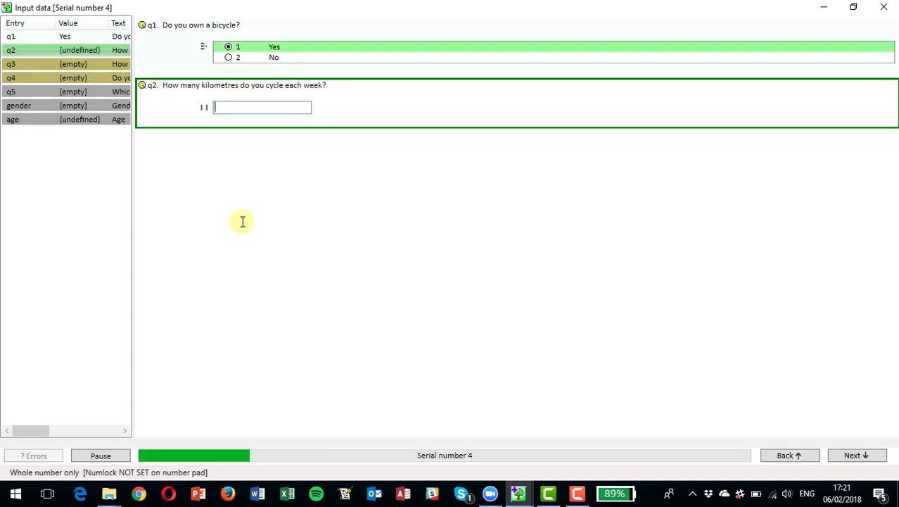
pyautogui.write('200')
pyautogui.press('Return')
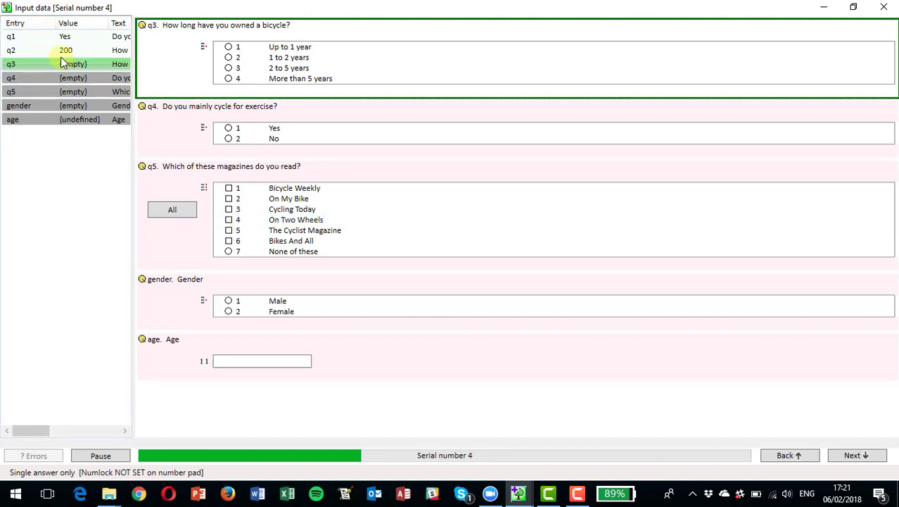
pyautogui.click(14, 52)
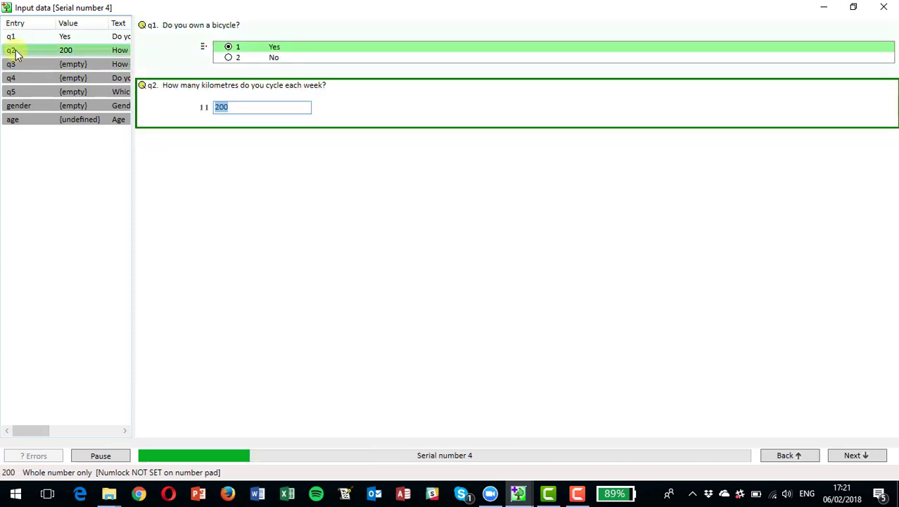
pyautogui.click(237, 109)
pyautogui.press('BackSpace')
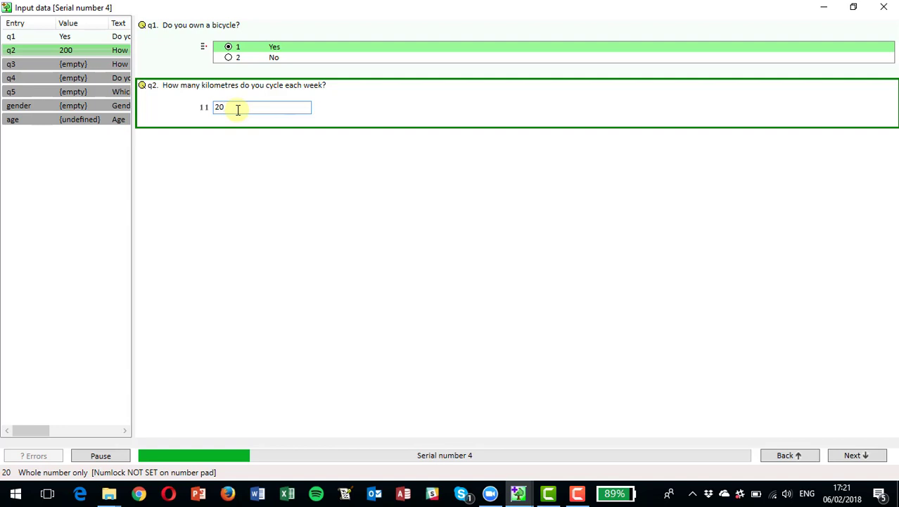
pyautogui.press('Return')
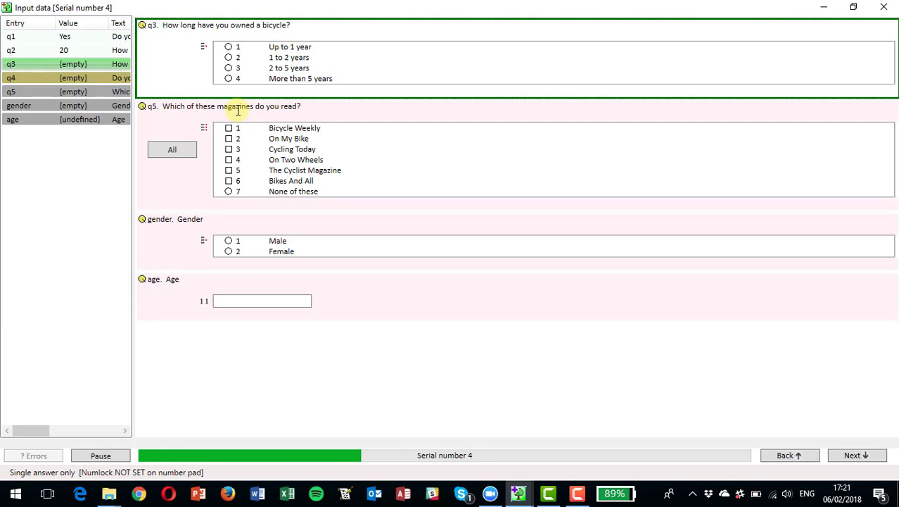
# Answer 1 to 2 years, tick On Two Wheels and On My Bike, Female, age 65, then close input
pyautogui.click(228, 59)
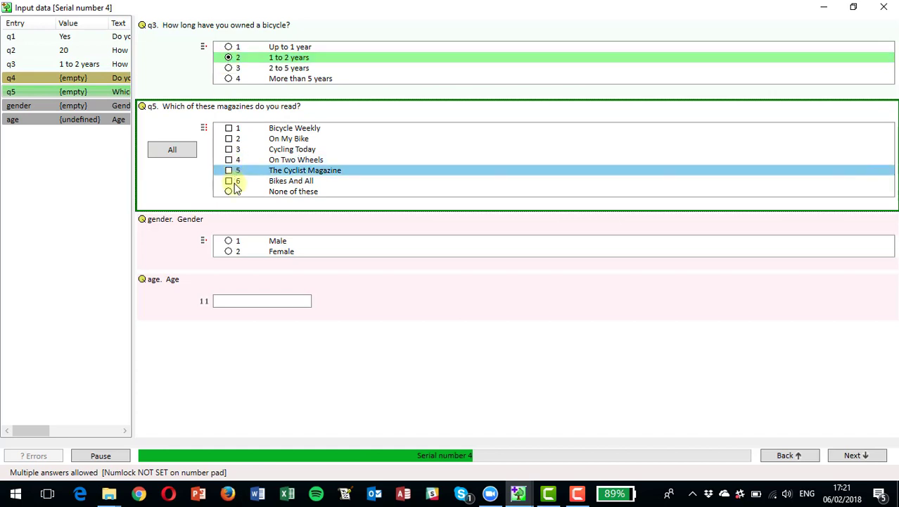
pyautogui.click(229, 160)
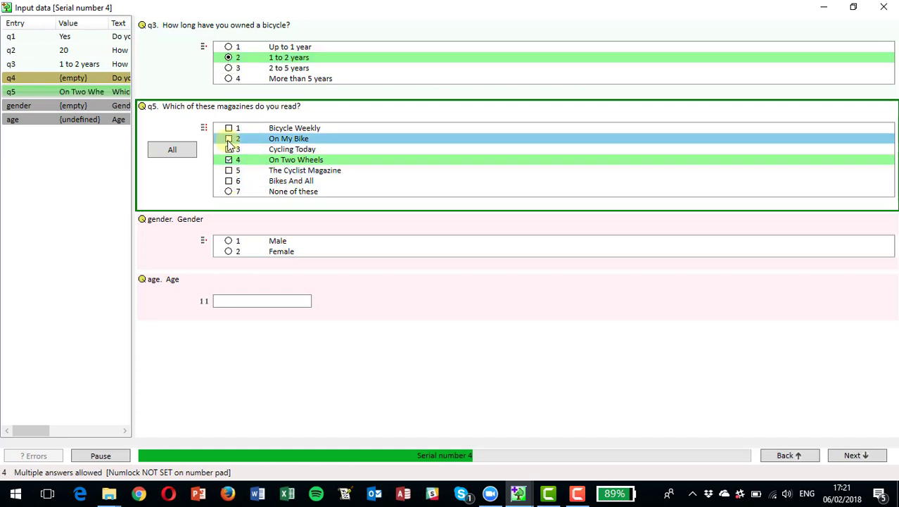
pyautogui.click(229, 139)
pyautogui.click(227, 252)
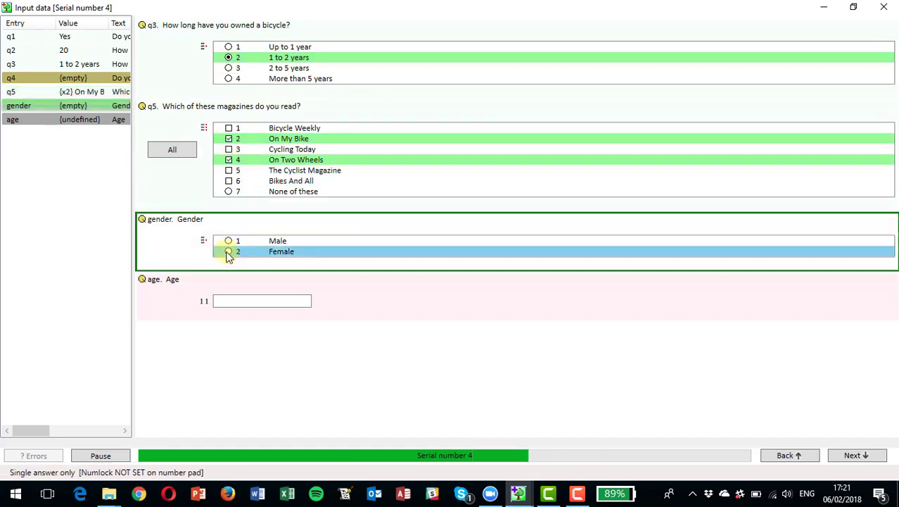
pyautogui.write('65')
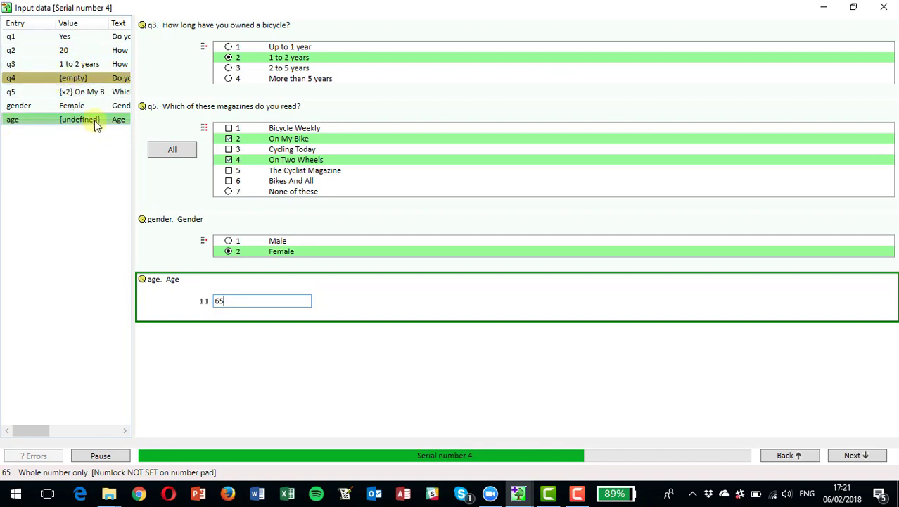
pyautogui.press('Return')
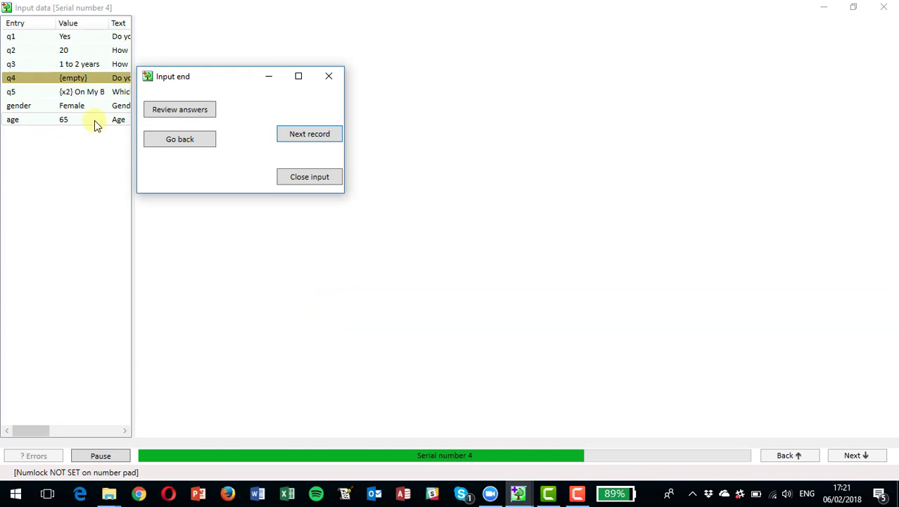
pyautogui.click(309, 177)
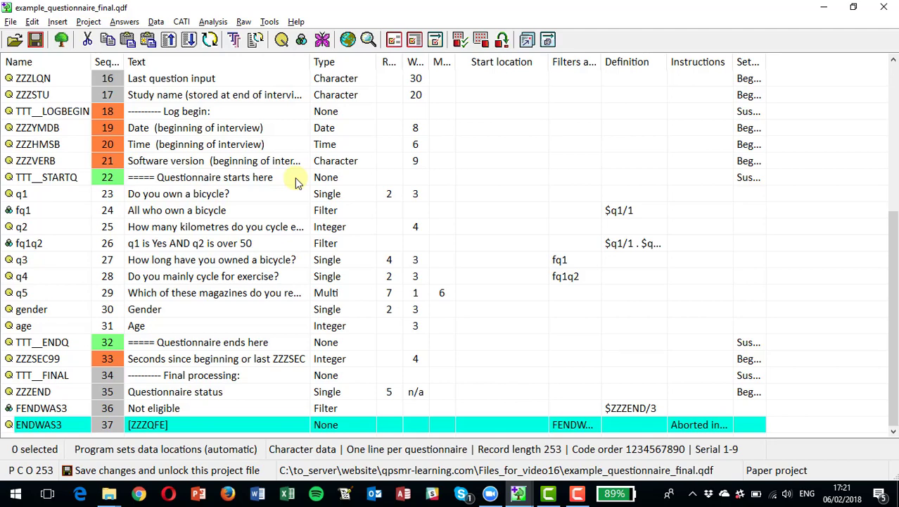
pyautogui.hotkey('alt', 'Tab')
pyautogui.click(295, 182)
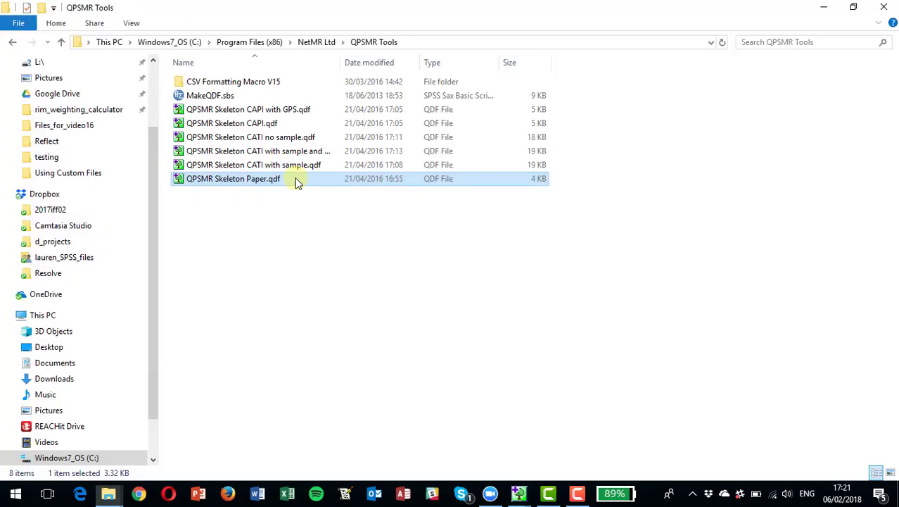
pyautogui.doubleClick(345, 57)
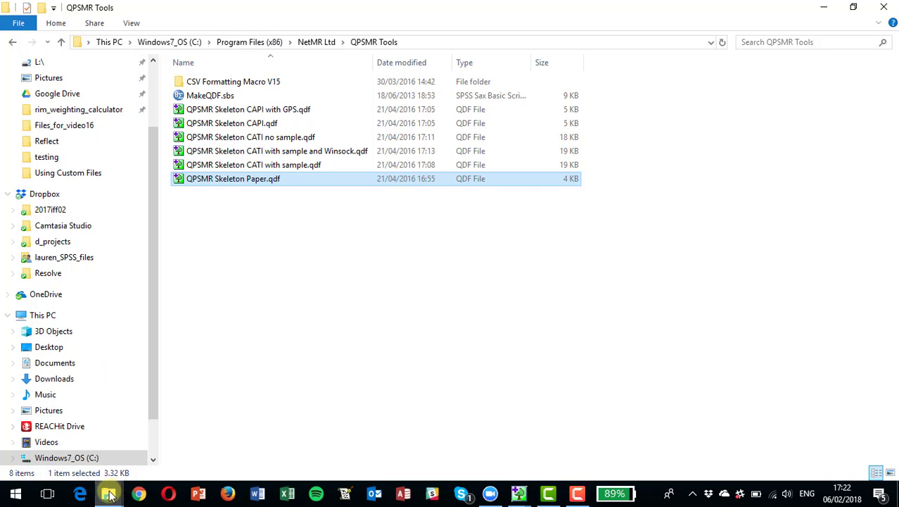
pyautogui.moveTo(113, 494)
pyautogui.click(116, 454)
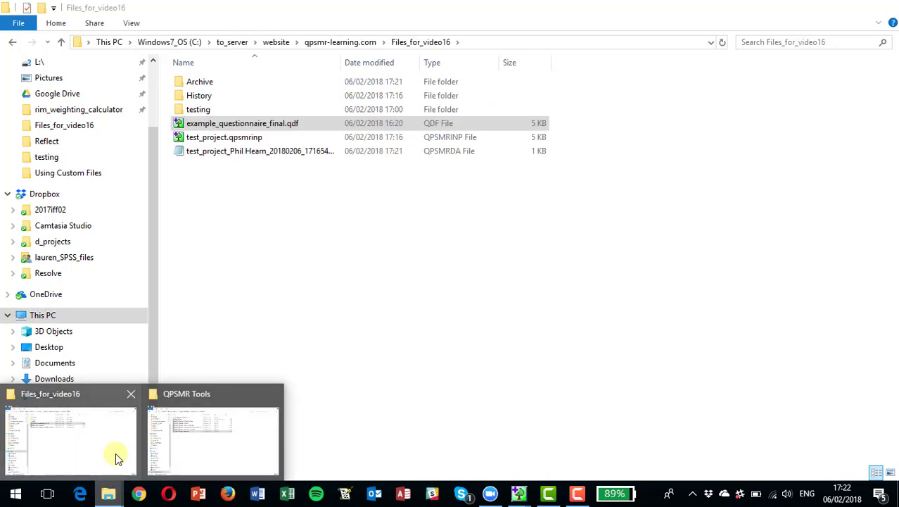
pyautogui.click(116, 452)
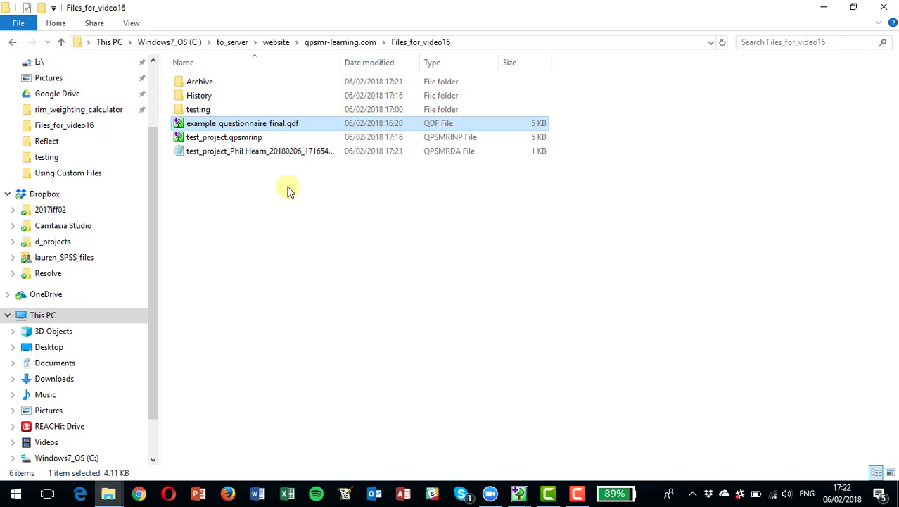
pyautogui.hotkey('alt', 'Tab')
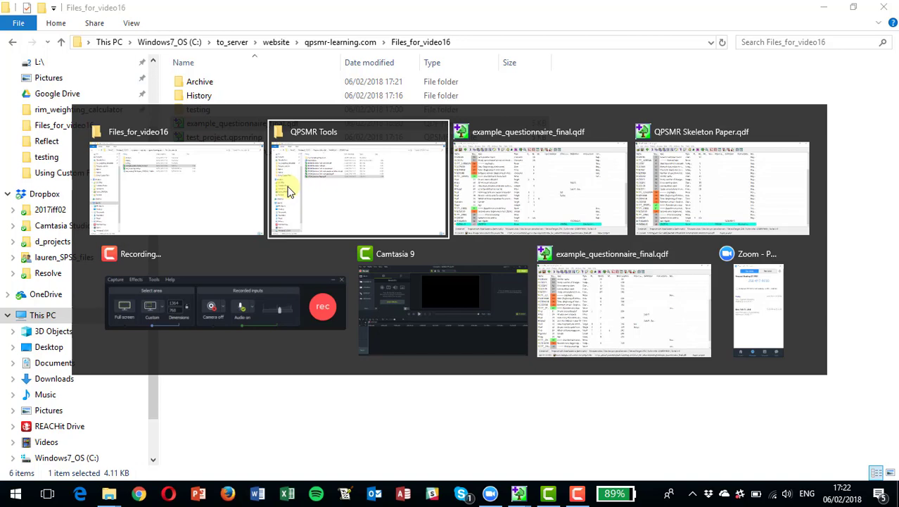
pyautogui.hotkey('alt', 'Tab')
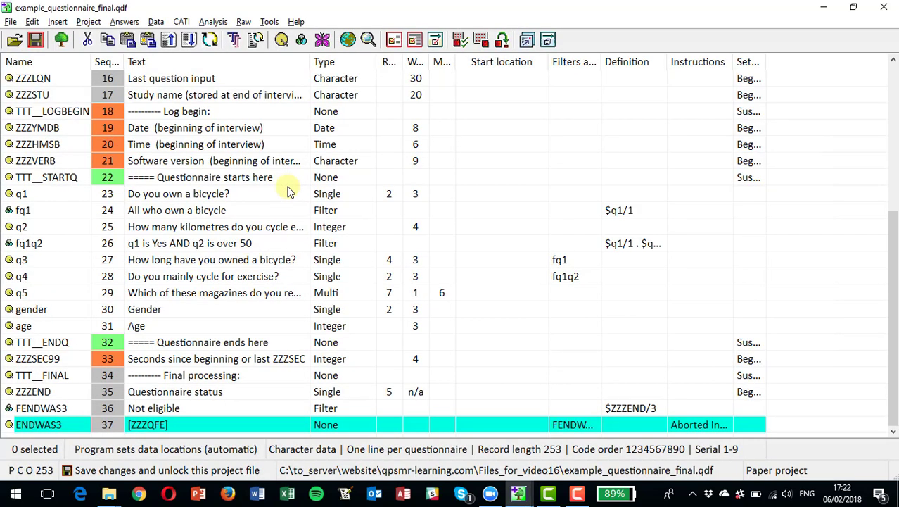
# Save the project, then convert the test_project raw data into the Character ASC file my_data.asc
pyautogui.click(35, 40)
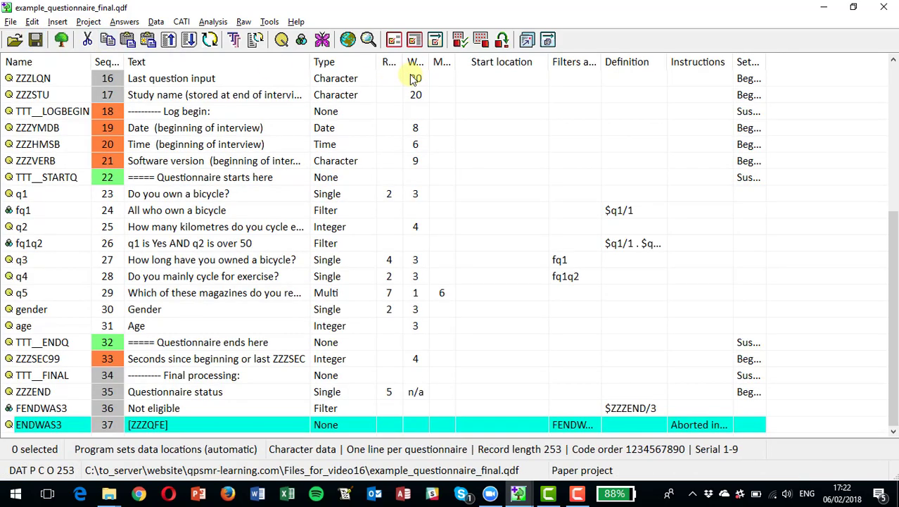
pyautogui.click(127, 23)
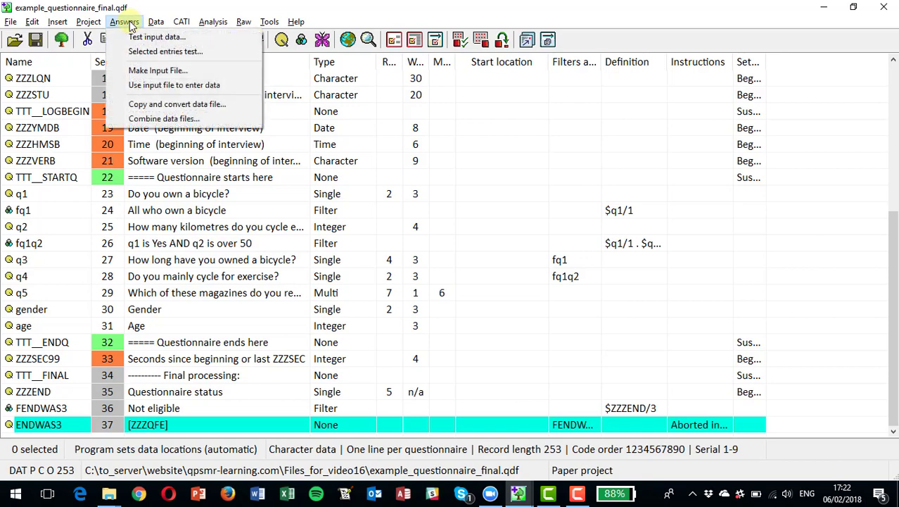
pyautogui.click(154, 106)
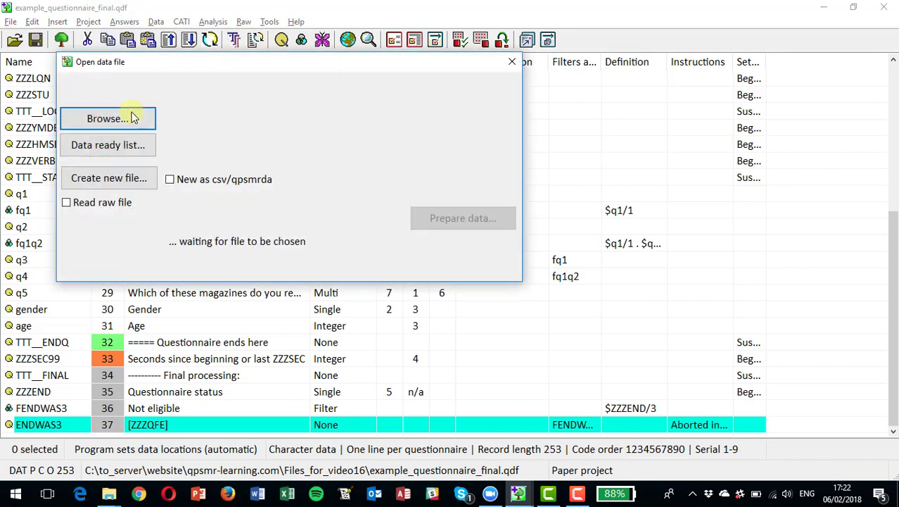
pyautogui.click(127, 120)
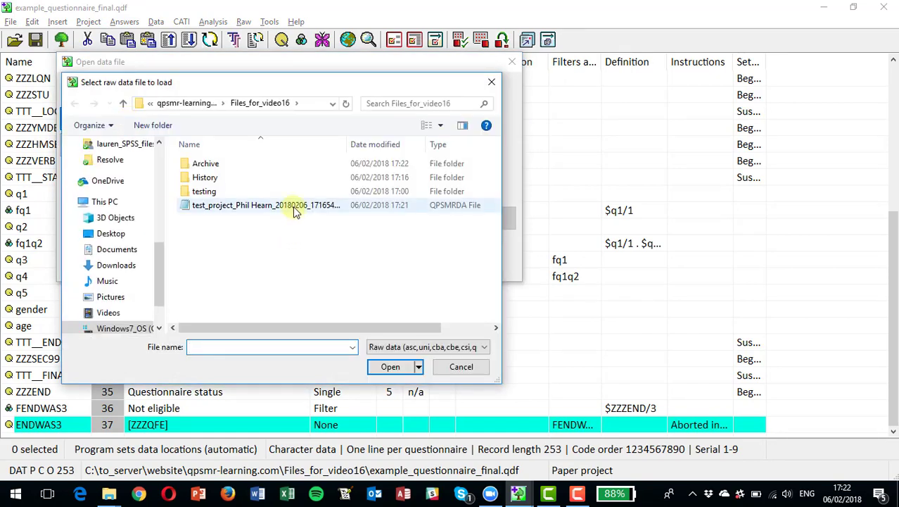
pyautogui.doubleClick(294, 207)
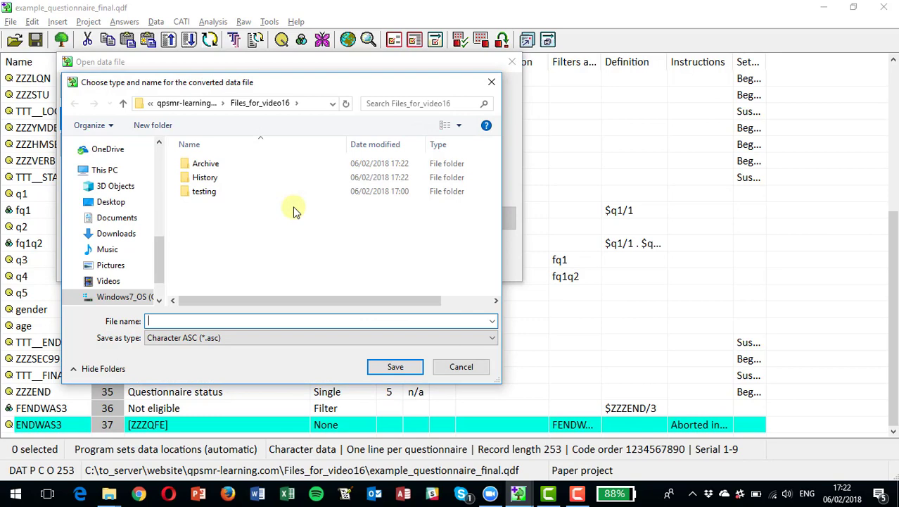
pyautogui.write('my_data')
pyautogui.press('Return')
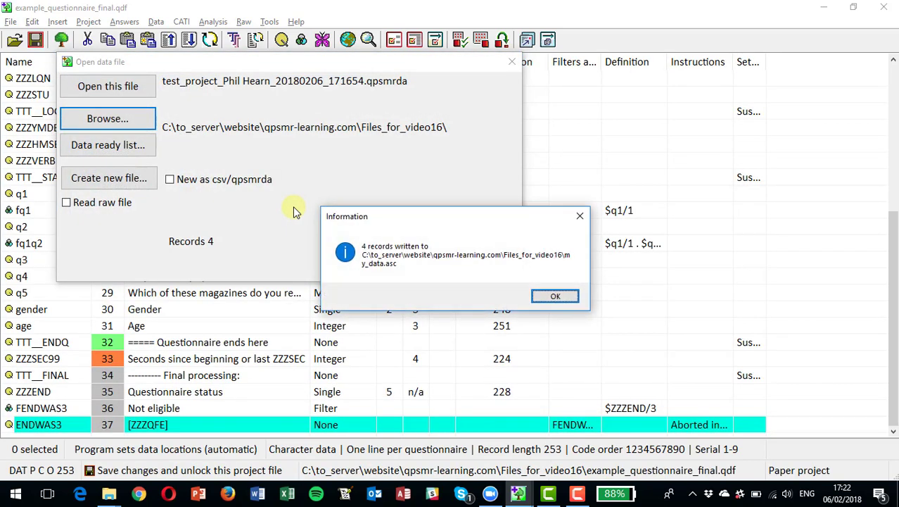
pyautogui.click(555, 296)
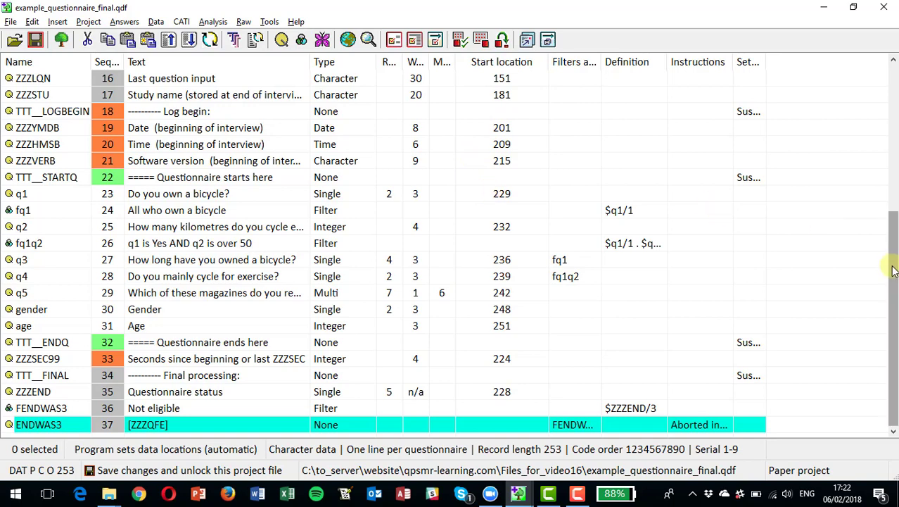
# Check each question's Start location in the question table, then switch to the Files_for_video16 folder
pyautogui.moveTo(892, 271); pyautogui.dragTo(892, 117)
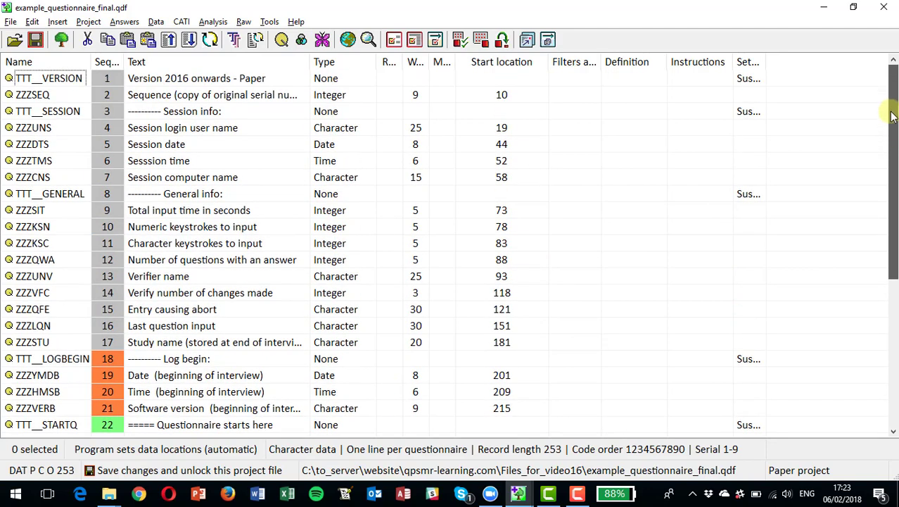
pyautogui.moveTo(892, 116); pyautogui.dragTo(895, 194)
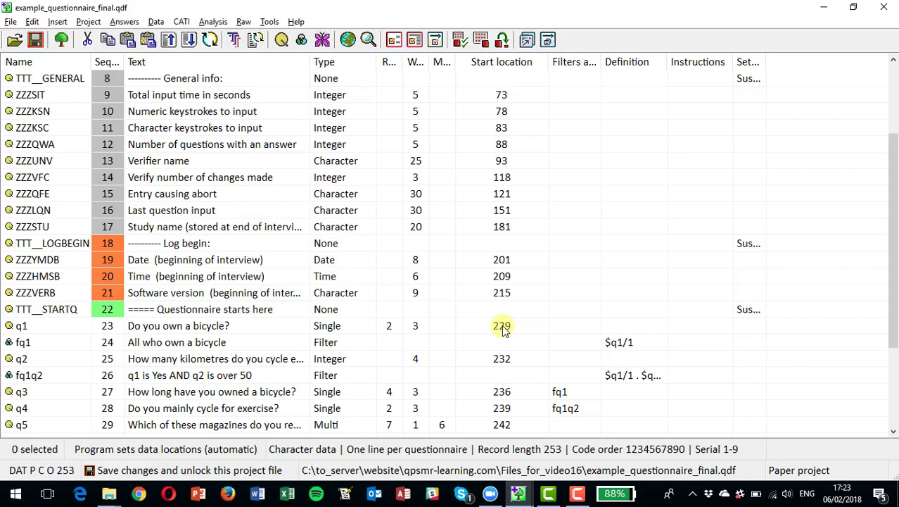
pyautogui.hotkey('alt', 'Tab')
pyautogui.moveTo(107, 496)
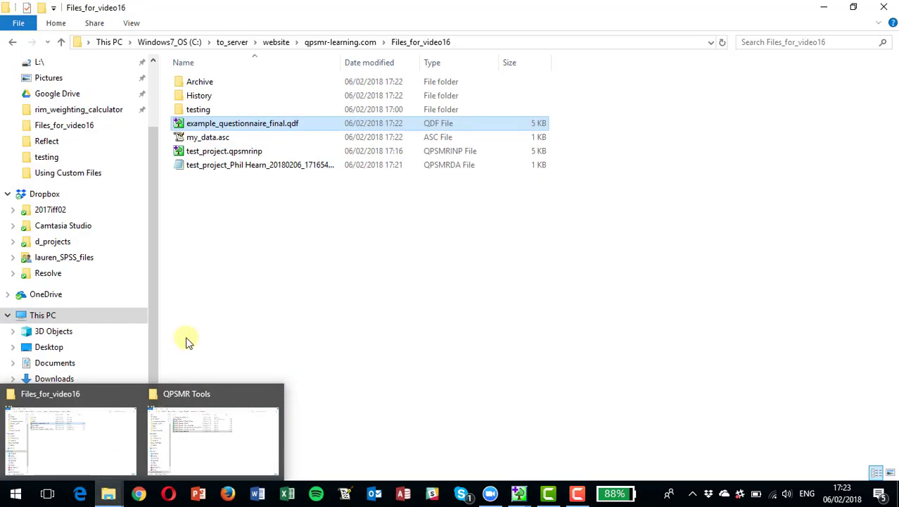
# Open my_data.asc with Vi Compatible Editor for Windows
pyautogui.click(211, 141)
pyautogui.rightClick(212, 141)
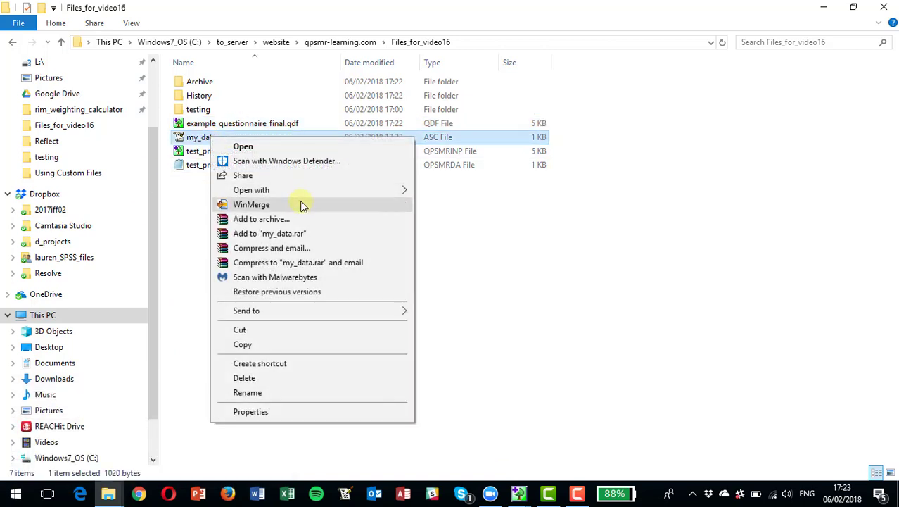
pyautogui.moveTo(316, 196)
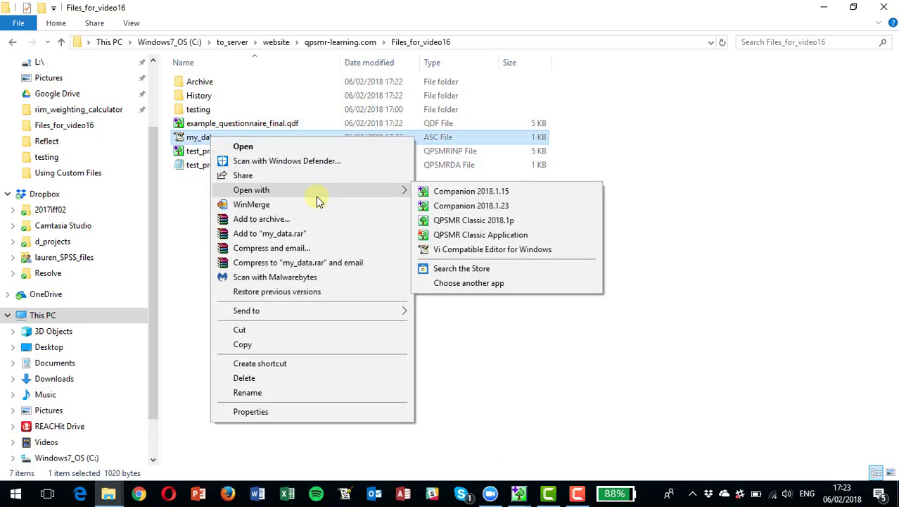
pyautogui.click(460, 250)
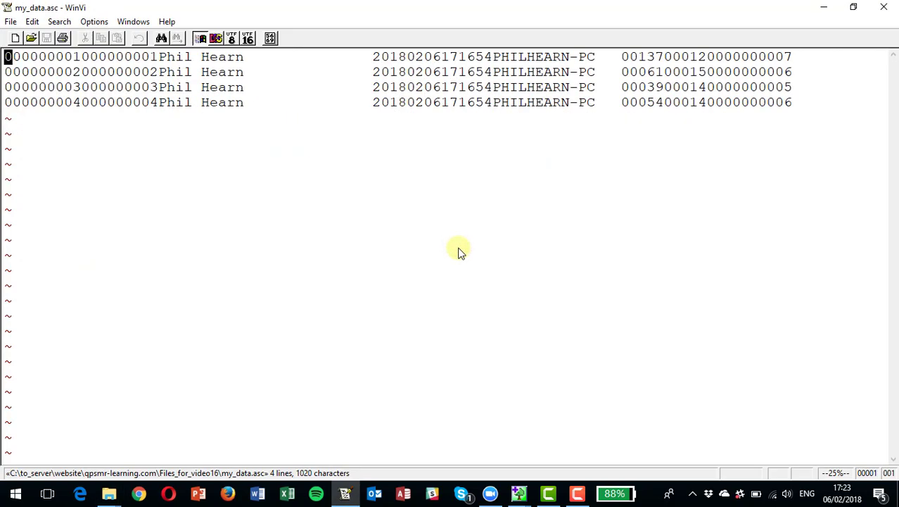
# Move the cursor to column 229 of the first record using the 228l count
pyautogui.press('Right')
pyautogui.press('Right')
pyautogui.press('Right')
pyautogui.press('Right')
pyautogui.press('Right')
pyautogui.press('Right')
pyautogui.press('Right')
pyautogui.press('Right')
pyautogui.press('Right')
pyautogui.press('Right')
pyautogui.press('Right')
pyautogui.press('Right')
pyautogui.press('Right')
pyautogui.press('Right')
pyautogui.press('Right')
pyautogui.press('Right')
pyautogui.press('Right')
pyautogui.press('Right')
pyautogui.press('Right')
pyautogui.press('Right')
pyautogui.press('Right')
pyautogui.press('Right')
pyautogui.press('Right')
pyautogui.press('Right')
pyautogui.press('Right')
pyautogui.press('Right')
pyautogui.press('Right')
pyautogui.press('Right')
pyautogui.press('Right')
pyautogui.press('Right')
pyautogui.press('Right')
pyautogui.press('Right')
pyautogui.press('Right')
pyautogui.press('Right')
pyautogui.press('Right')
pyautogui.press('Right')
pyautogui.press('Right')
pyautogui.press('Right')
pyautogui.press('Right')
pyautogui.press('Right')
pyautogui.press('Right')
pyautogui.press('Right')
pyautogui.press('Right')
pyautogui.press('Right')
pyautogui.press('Right')
pyautogui.press('Right')
pyautogui.press('Right')
pyautogui.press('Right')
pyautogui.press('Right')
pyautogui.press('Right')
pyautogui.press('Right')
pyautogui.press('Right')
pyautogui.press('Right')
pyautogui.press('Right')
pyautogui.press('Right')
pyautogui.press('Right')
pyautogui.press('Right')
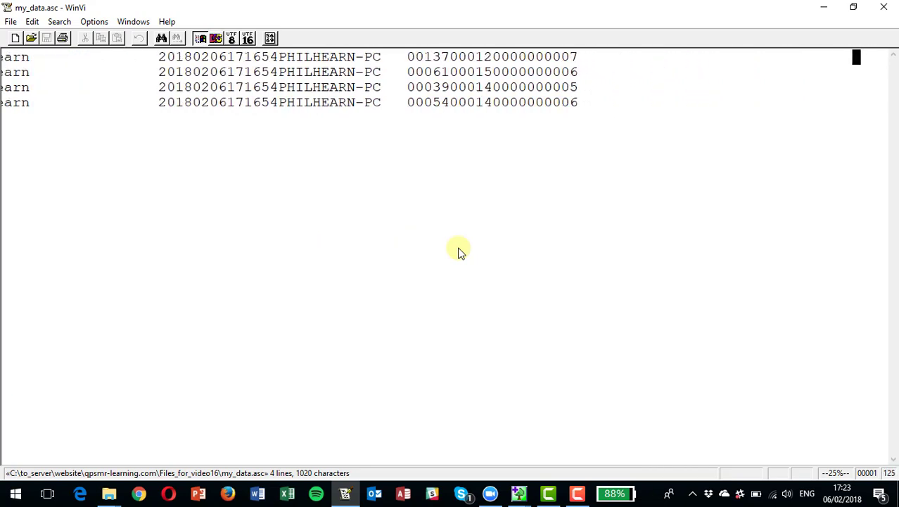
pyautogui.press('Home')
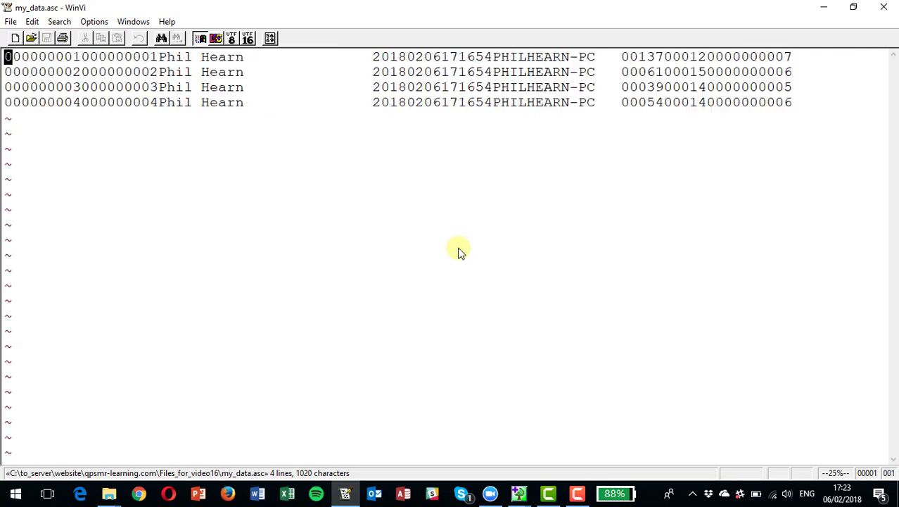
pyautogui.press('2')
pyautogui.press('2')
pyautogui.press('8')
pyautogui.press('l')
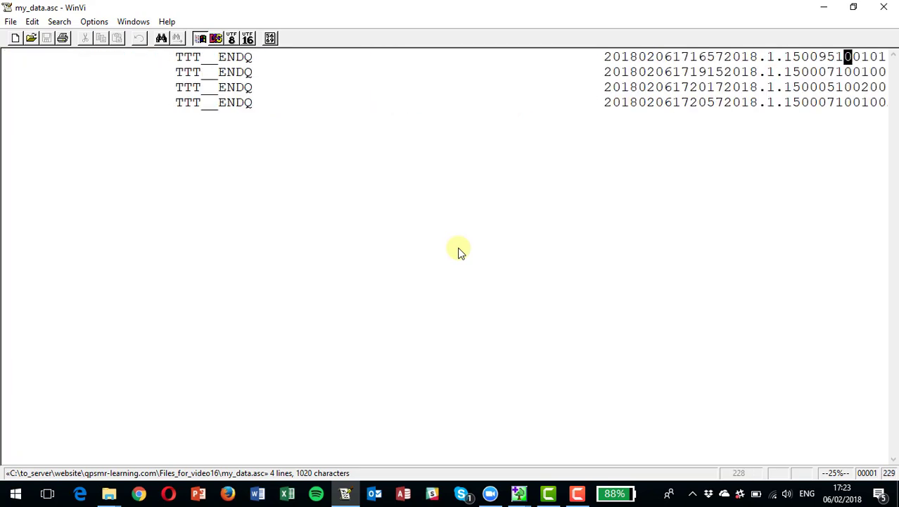
# Mark the three-character q1 answer in the records, then return to QPSMR
pyautogui.hotkey('shift', 'Right')
pyautogui.hotkey('shift', 'Right')
pyautogui.hotkey('shift', 'Right')
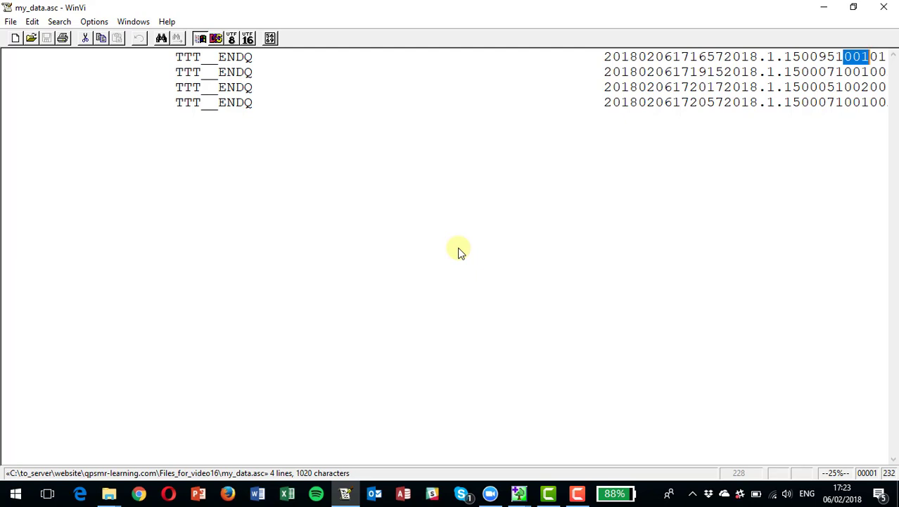
pyautogui.press('Down')
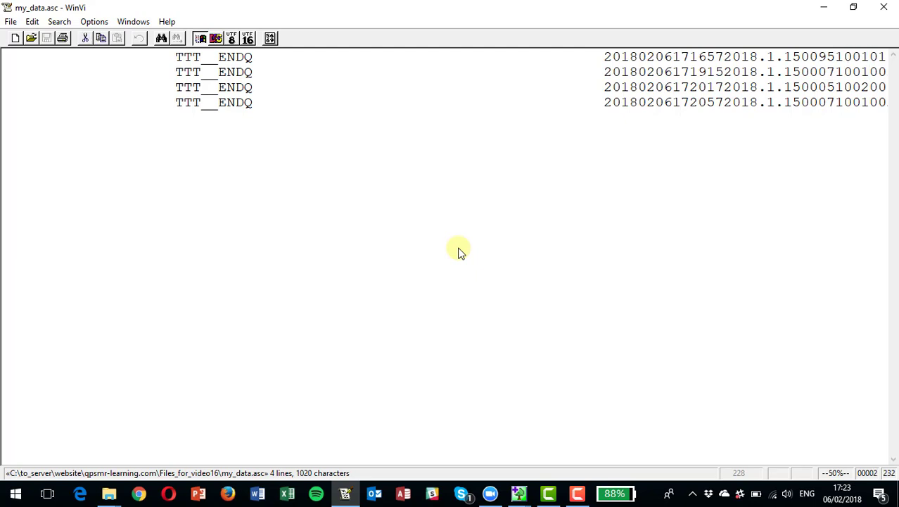
pyautogui.hotkey('shift', 'Left')
pyautogui.hotkey('shift', 'Left')
pyautogui.hotkey('shift', 'Left')
pyautogui.press('Down')
pyautogui.hotkey('shift', 'Right')
pyautogui.hotkey('shift', 'Right')
pyautogui.hotkey('shift', 'Right')
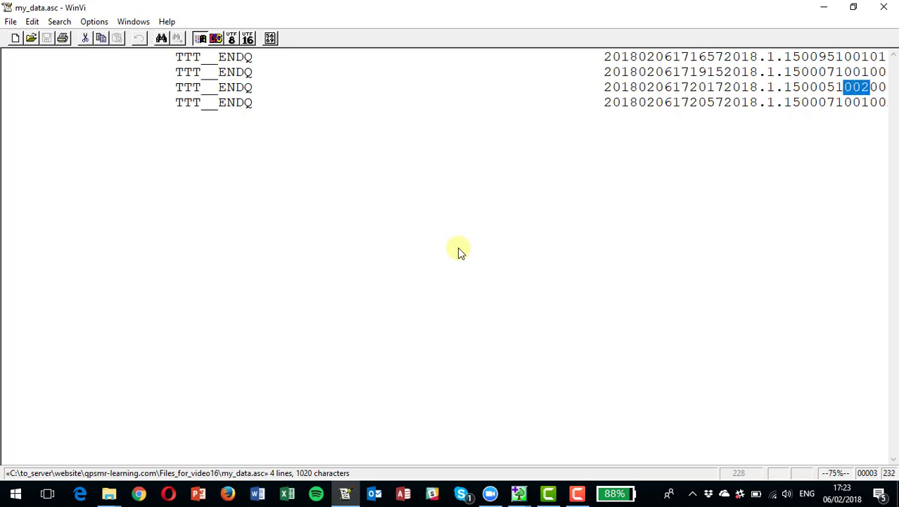
pyautogui.press('Right')
pyautogui.press('Right')
pyautogui.press('Right')
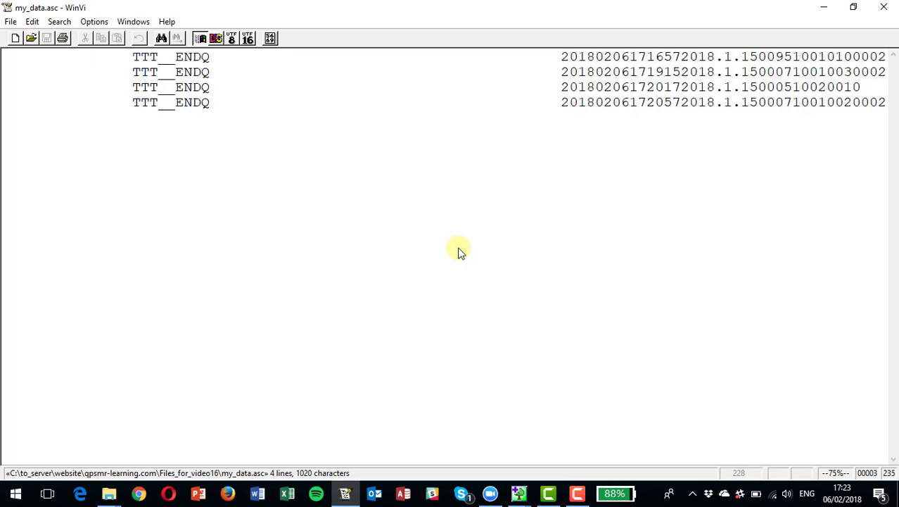
pyautogui.press('Up')
pyautogui.press('Up')
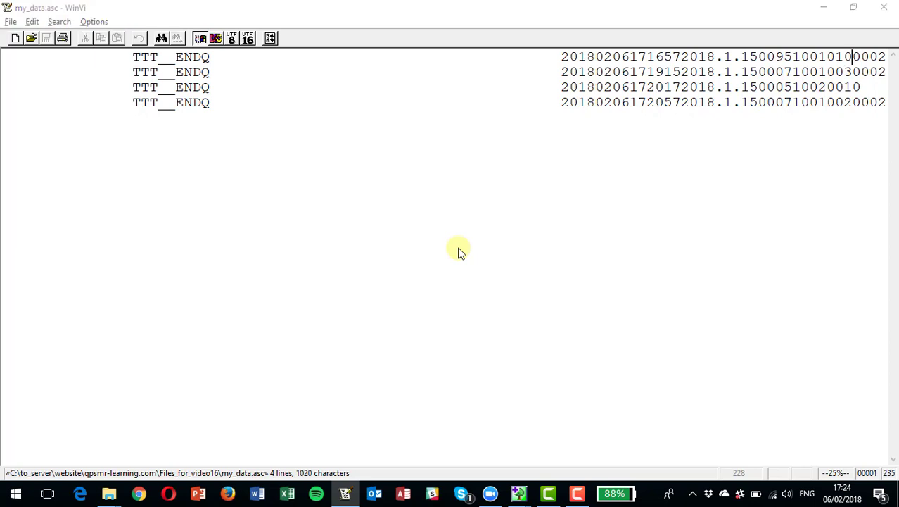
pyautogui.hotkey('alt', 'Tab')
pyautogui.hotkey('alt', 'Tab')
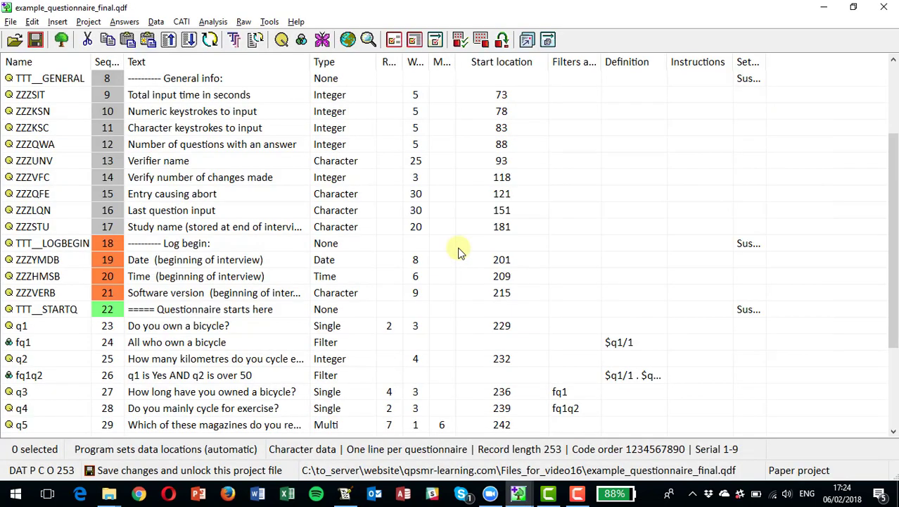